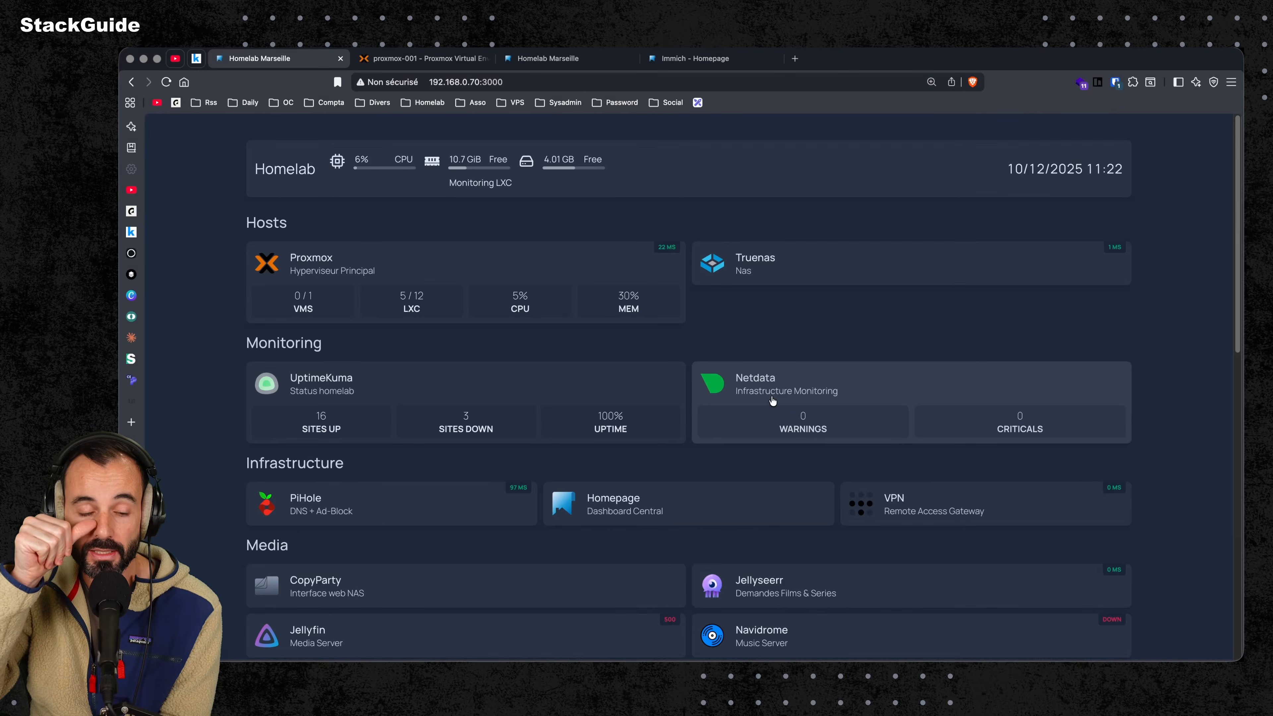
- Examine the service groups on the Homelab dashboard, from Hosts to Downloads
scroll(772, 400, down, 3)
scroll(519, 490, up, 3)
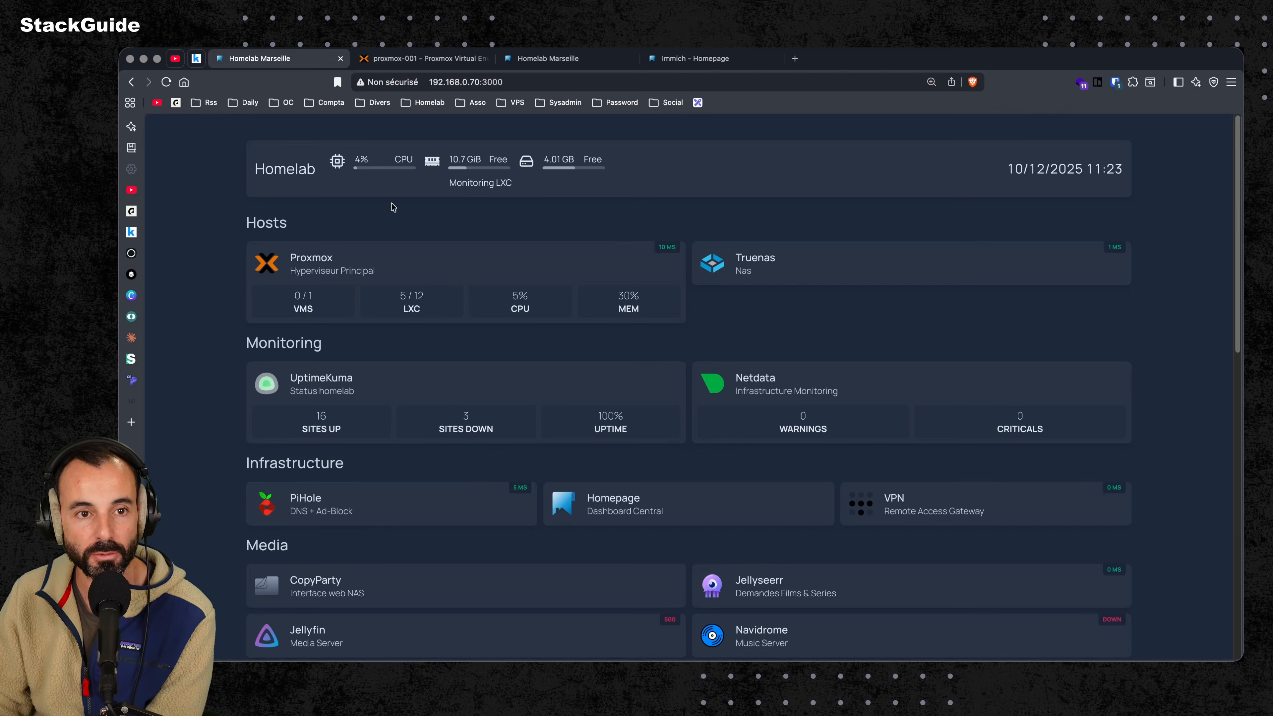
scroll(552, 454, down, 2)
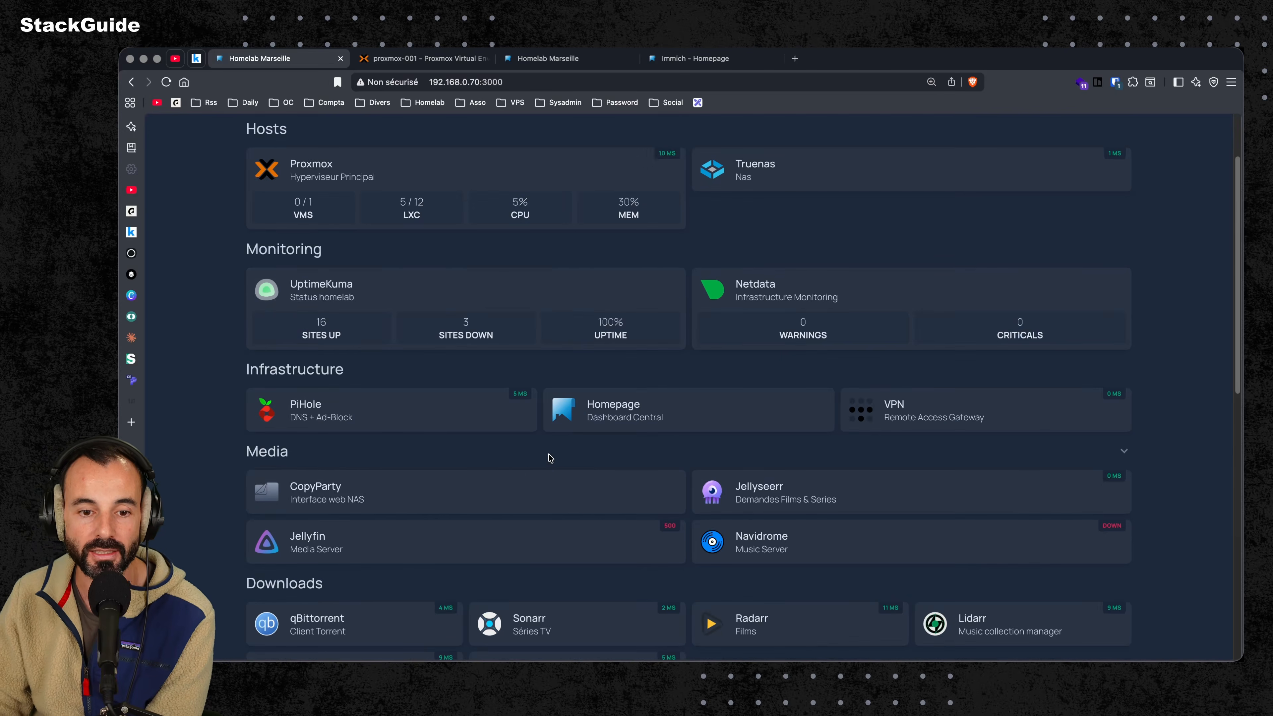
scroll(368, 509, down, 3)
scroll(366, 509, up, 5)
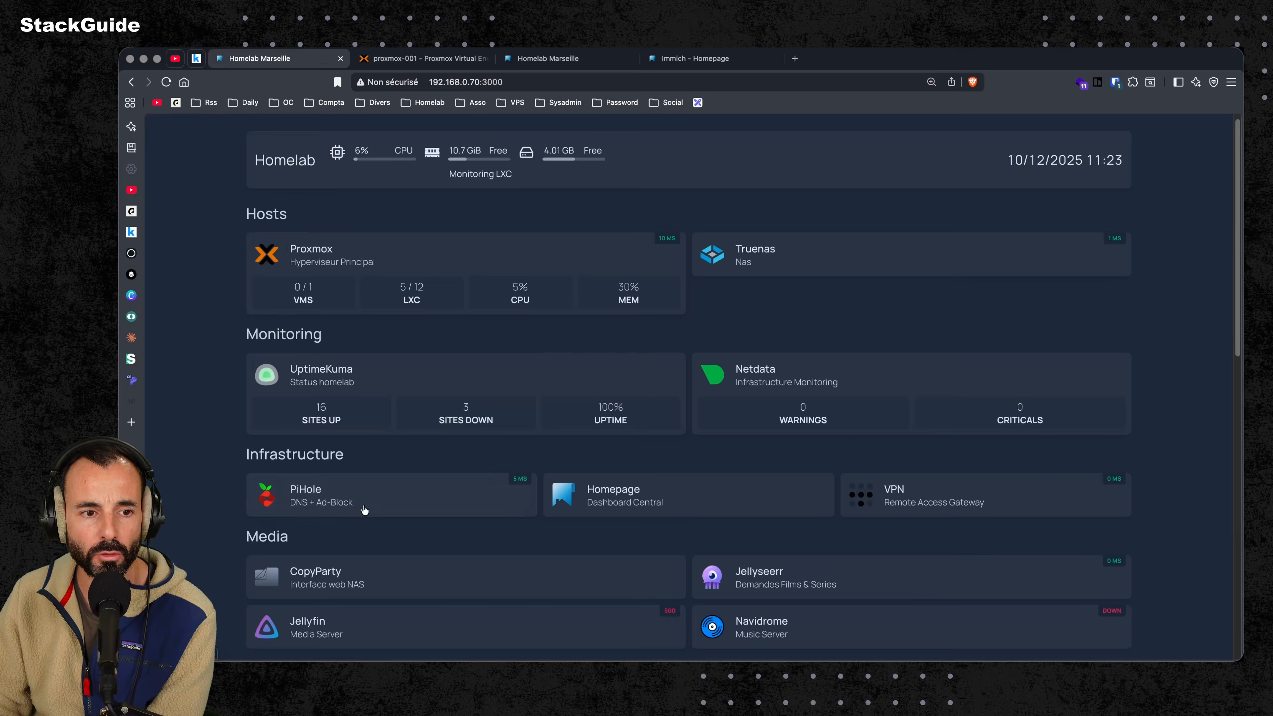
- Open the CopyParty service from the Media group, close its login page and return to the dashboard
scroll(364, 509, down, 3)
click(357, 438)
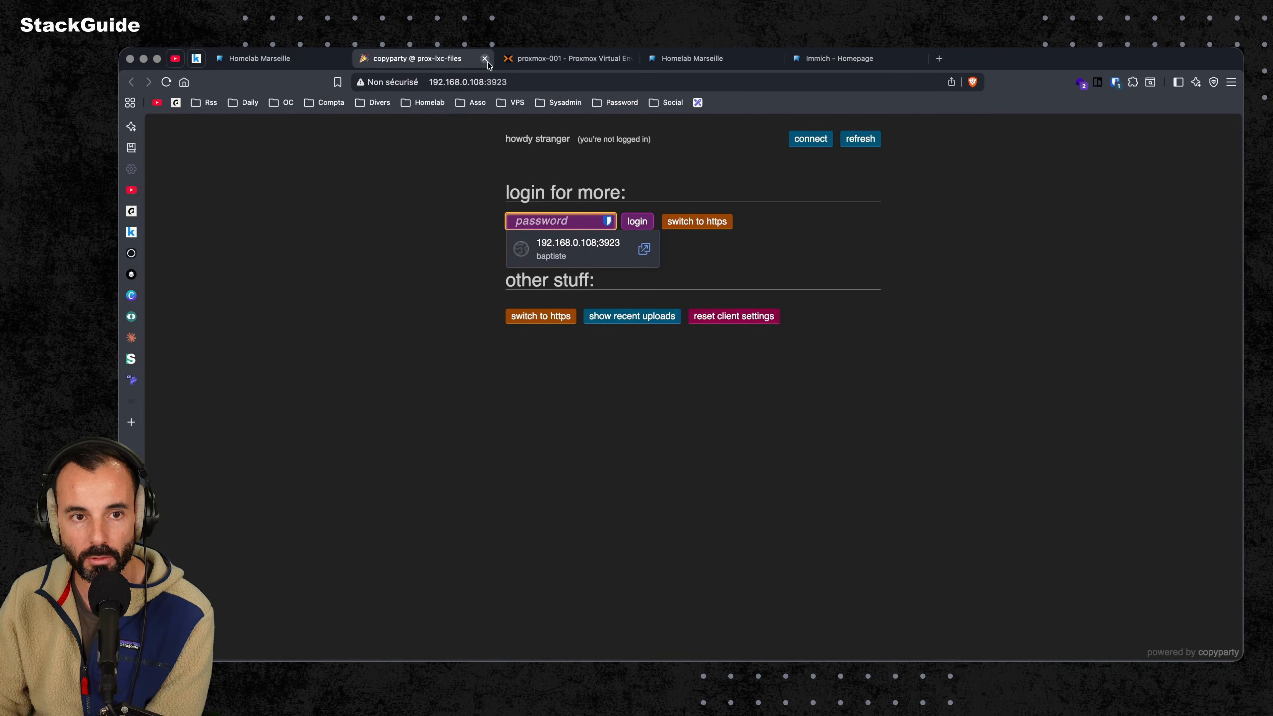
key(super+w)
scroll(459, 433, up, 3)
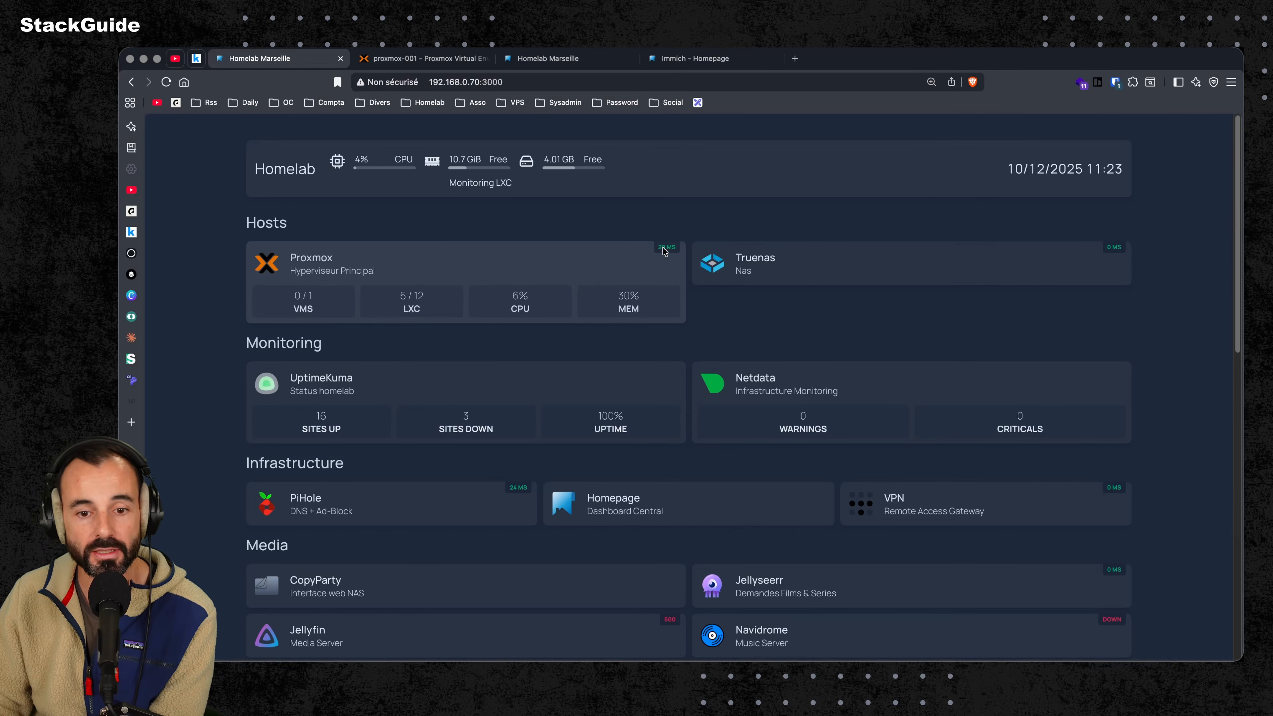
- Compare the Proxmox widget's statistics with the container list in the Proxmox web interface and return to the dashboard
mouse_move(665, 252)
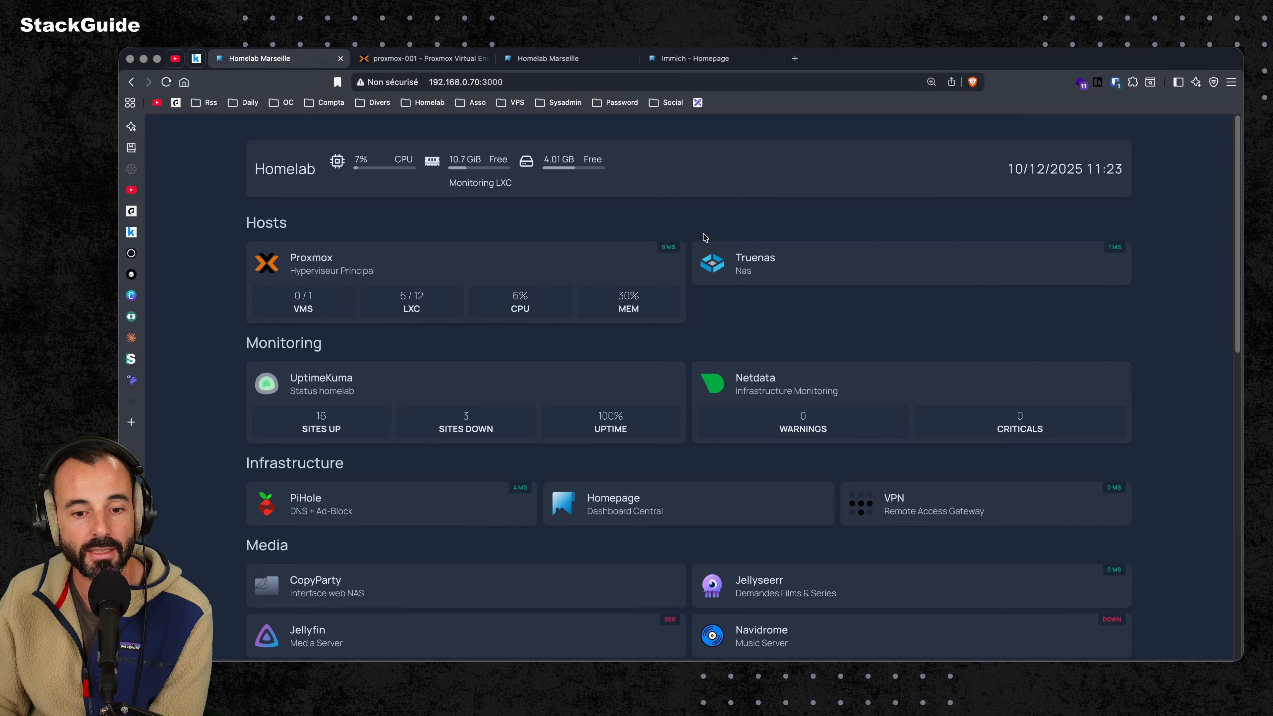
click(423, 58)
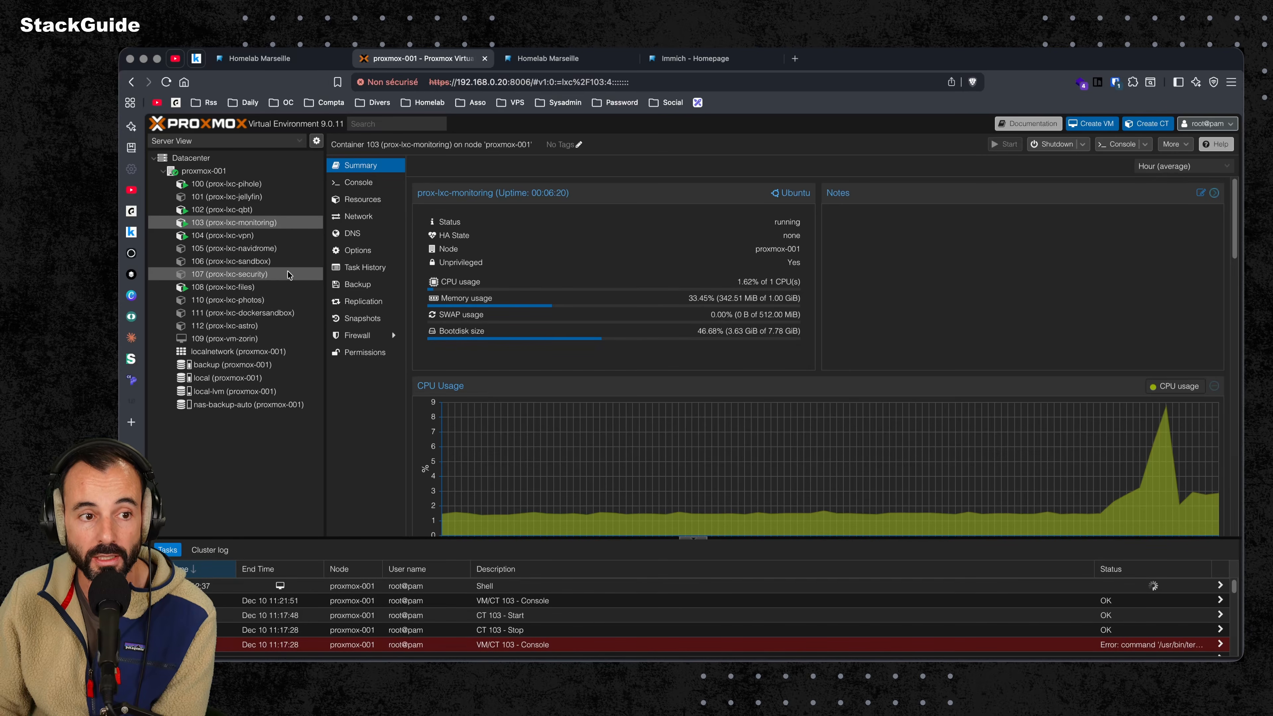
click(274, 60)
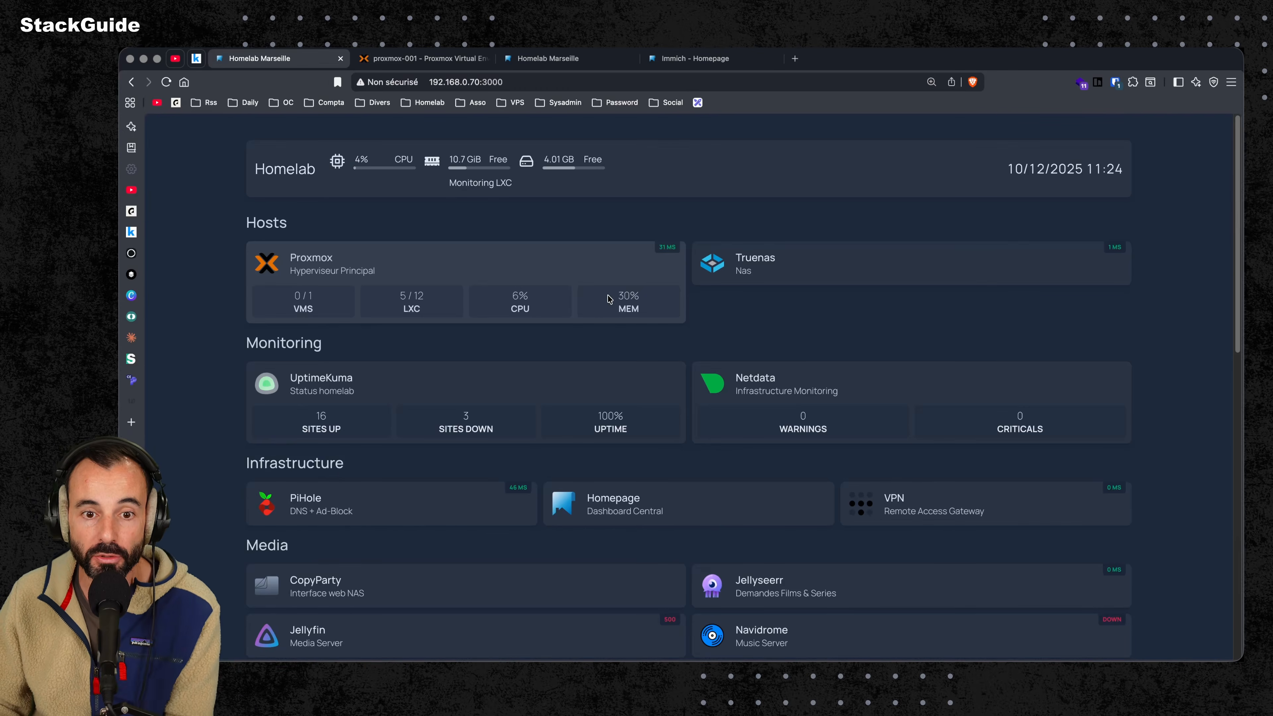
- Review the dashboard's lower groups, including Downloads, Network, Backup and the bookmarks
scroll(609, 299, down, 2)
scroll(616, 312, down, 8)
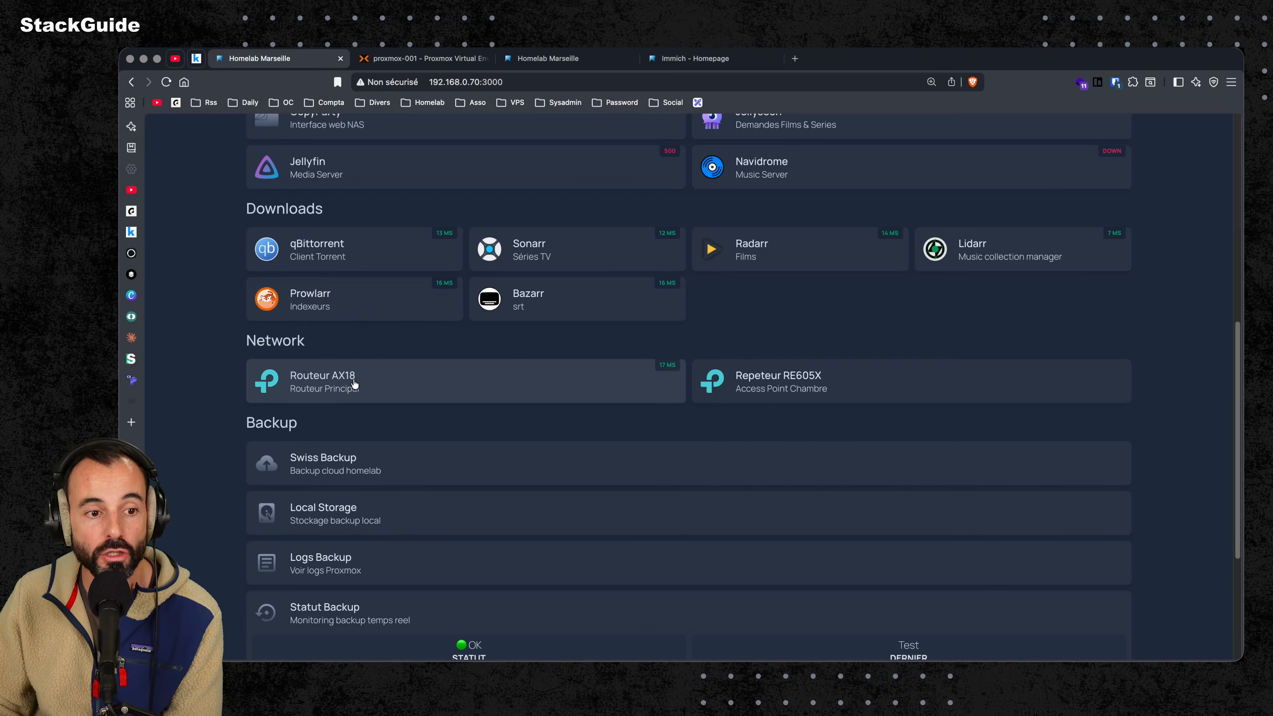
scroll(438, 421, down, 3)
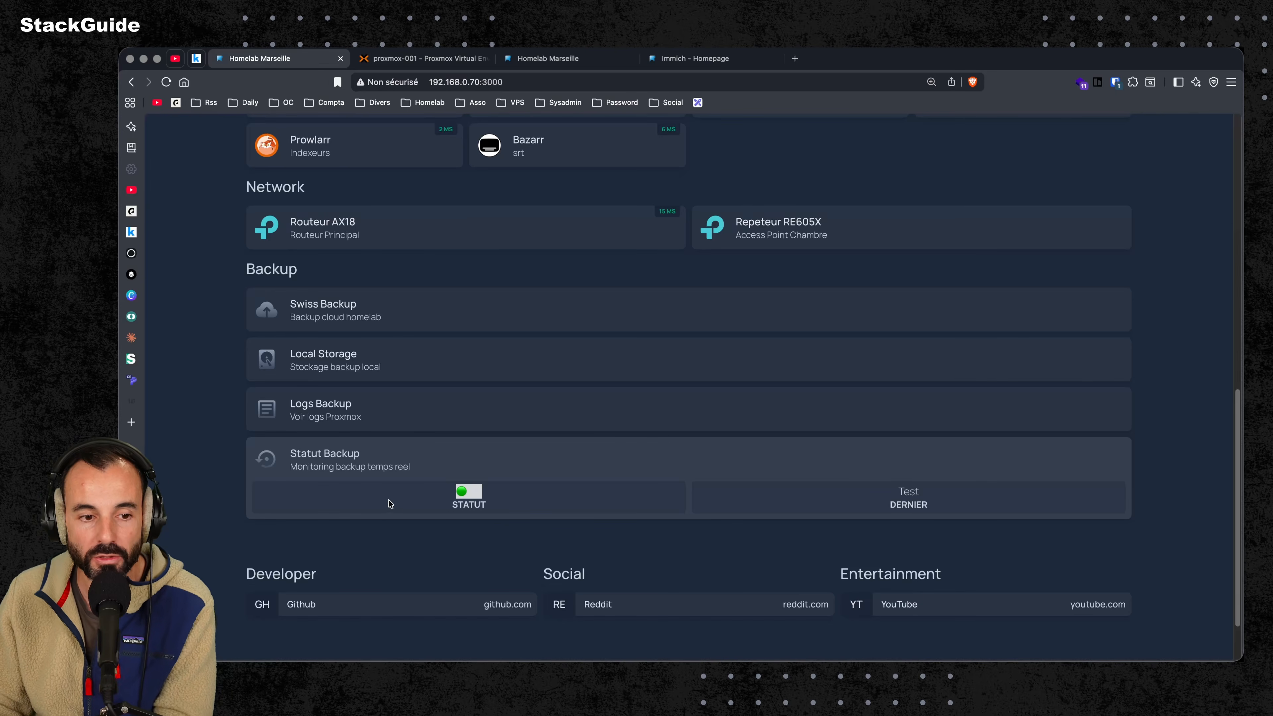
scroll(450, 498, up, 4)
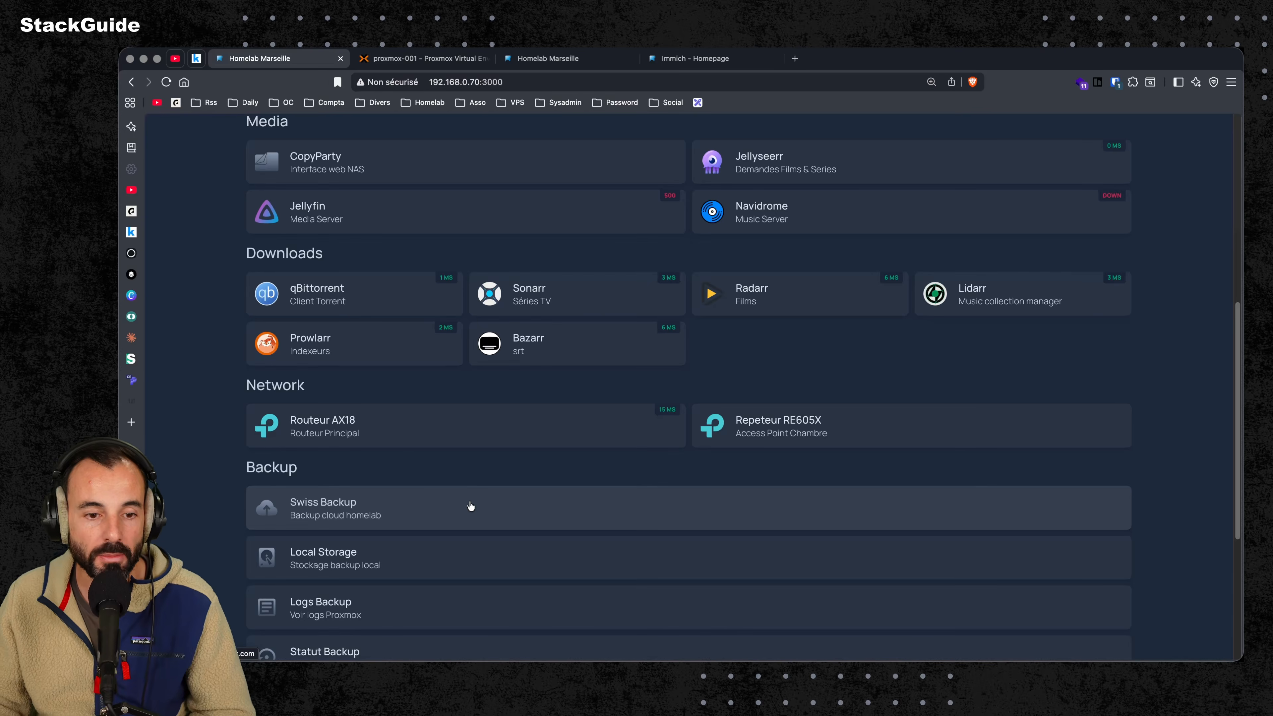
scroll(470, 505, up, 5)
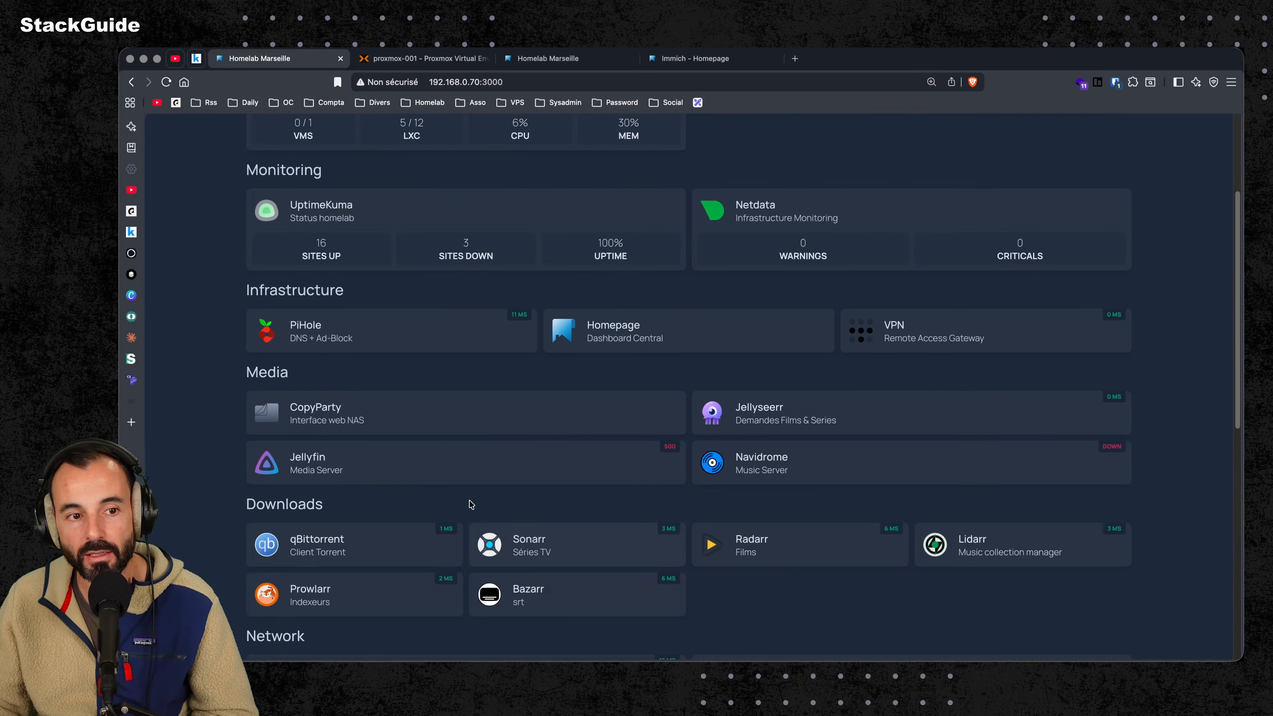
scroll(473, 504, up, 3)
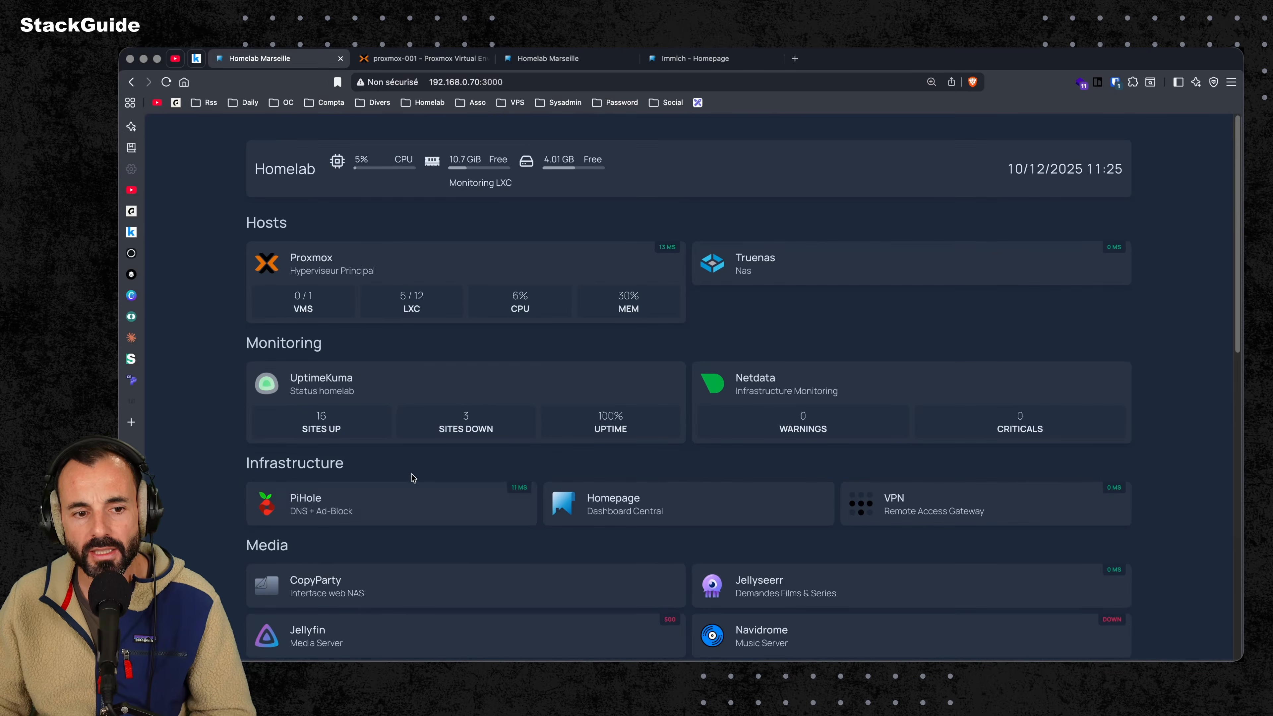
scroll(406, 458, down, 3)
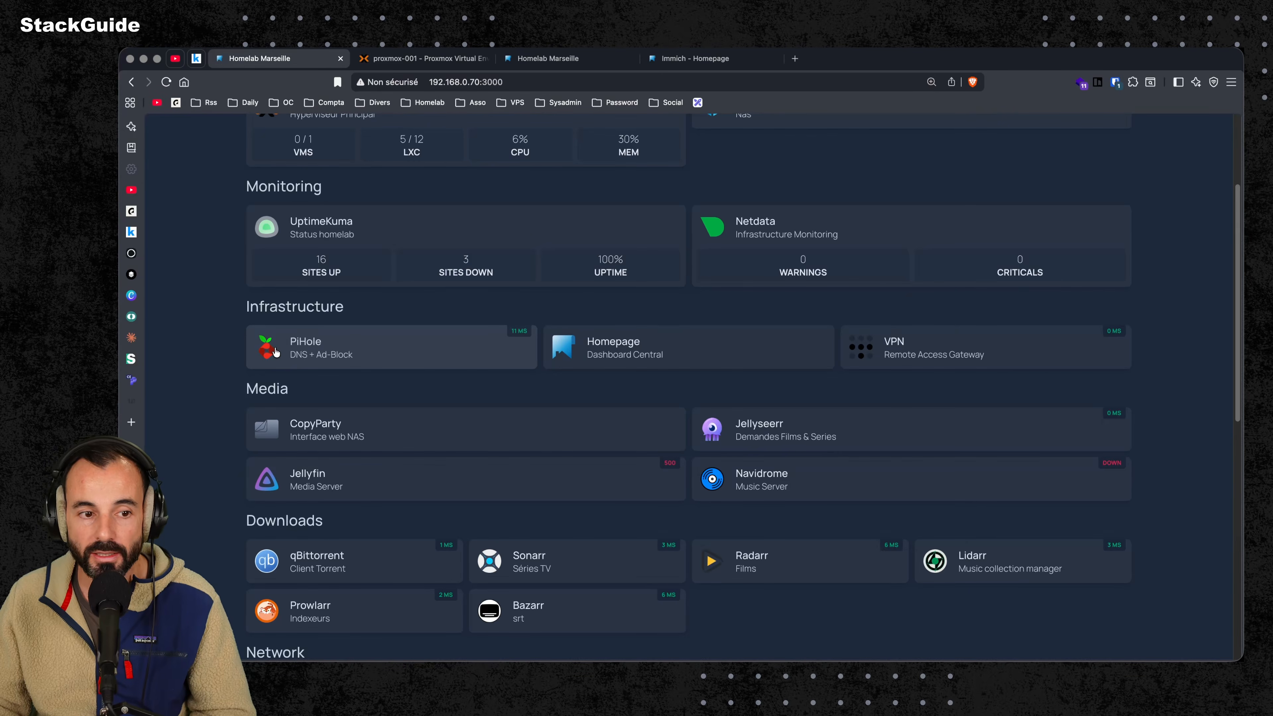
- Open the console of container 103 (prox-lxc-monitoring) in Proxmox and recall the command nvim /home/homepage/homepage/config/services.yaml
click(449, 54)
click(369, 183)
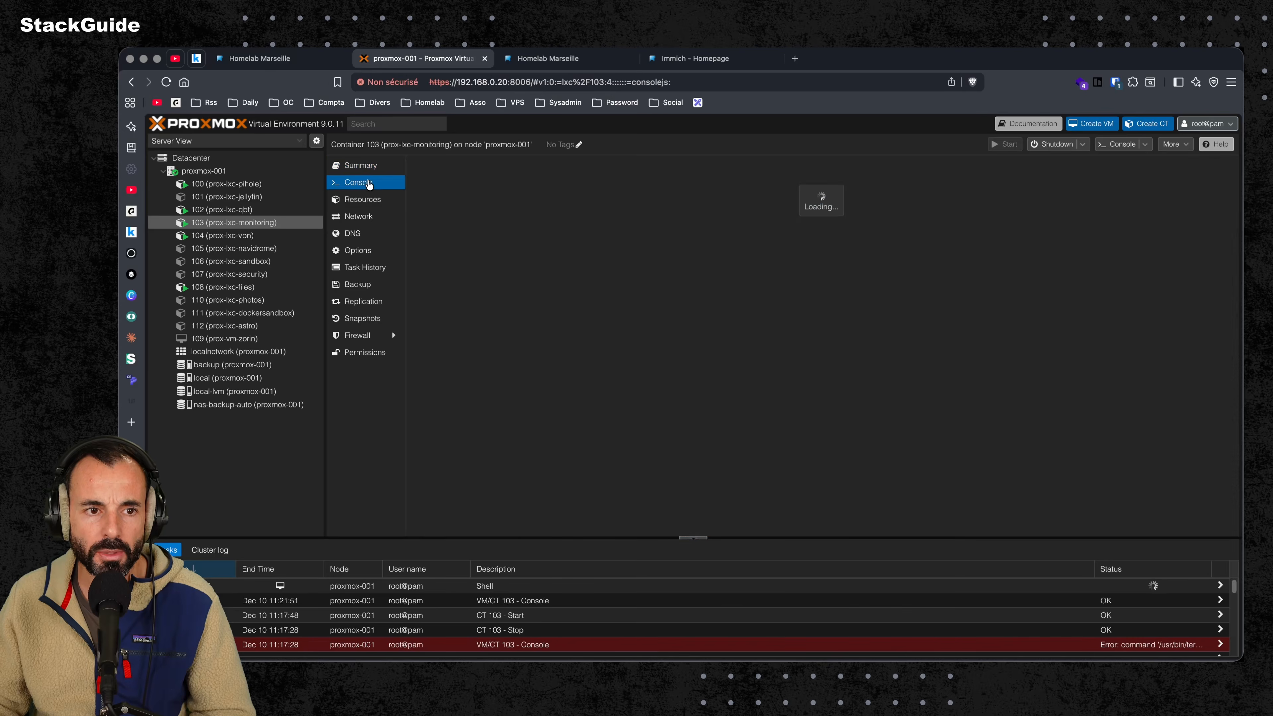
key(Up)
key(Up)
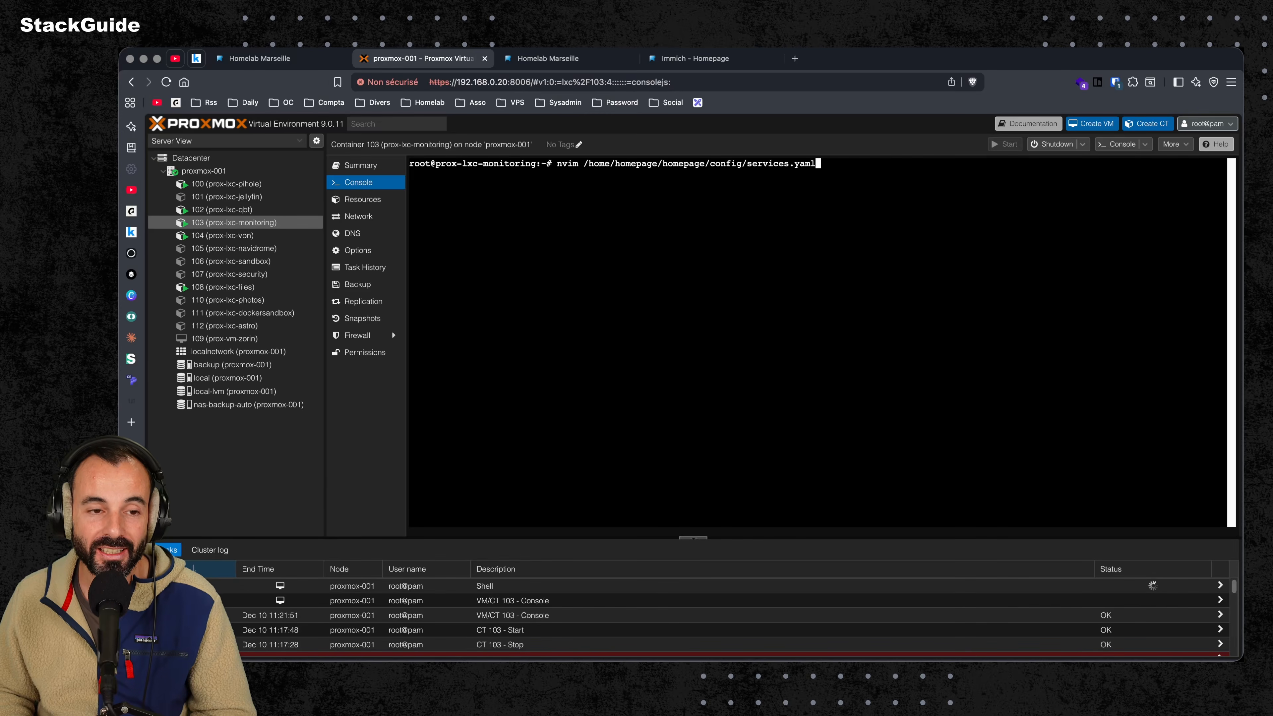
- Examine the VMs, LXC, CPU and MEM fields of the Proxmox widget in the second Homelab dashboard tab
click(586, 58)
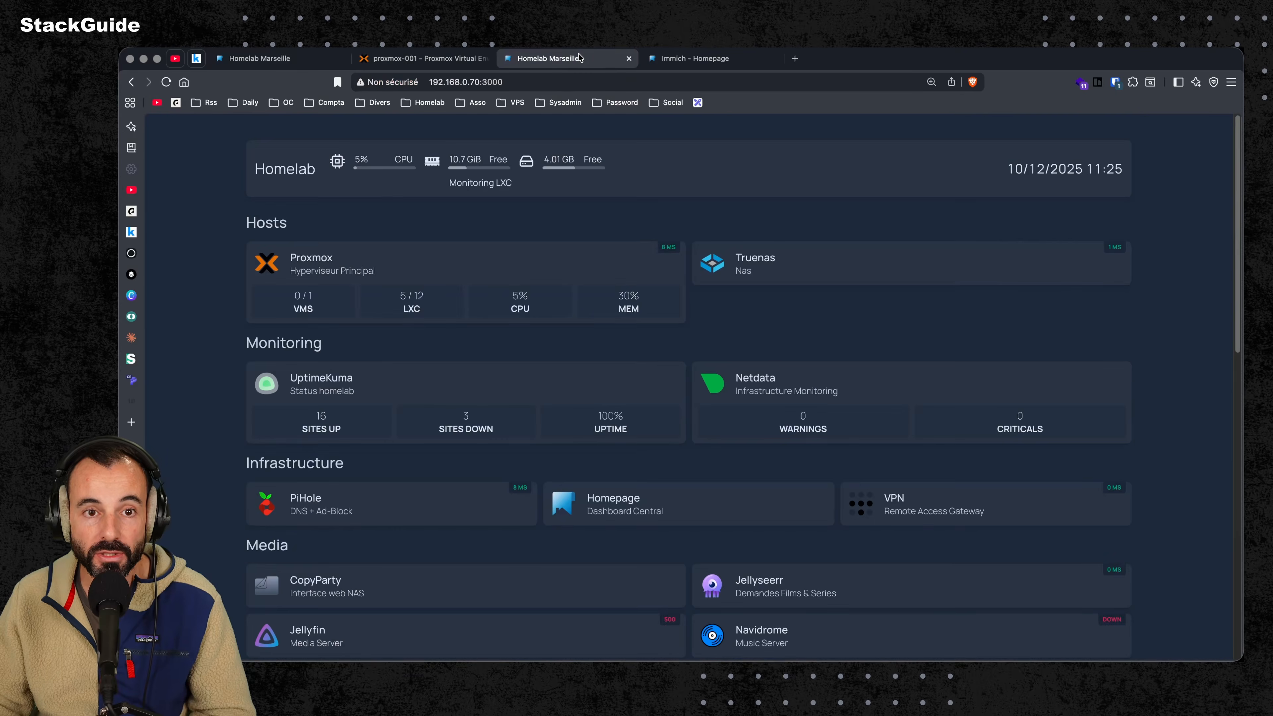
scroll(641, 451, down, 1)
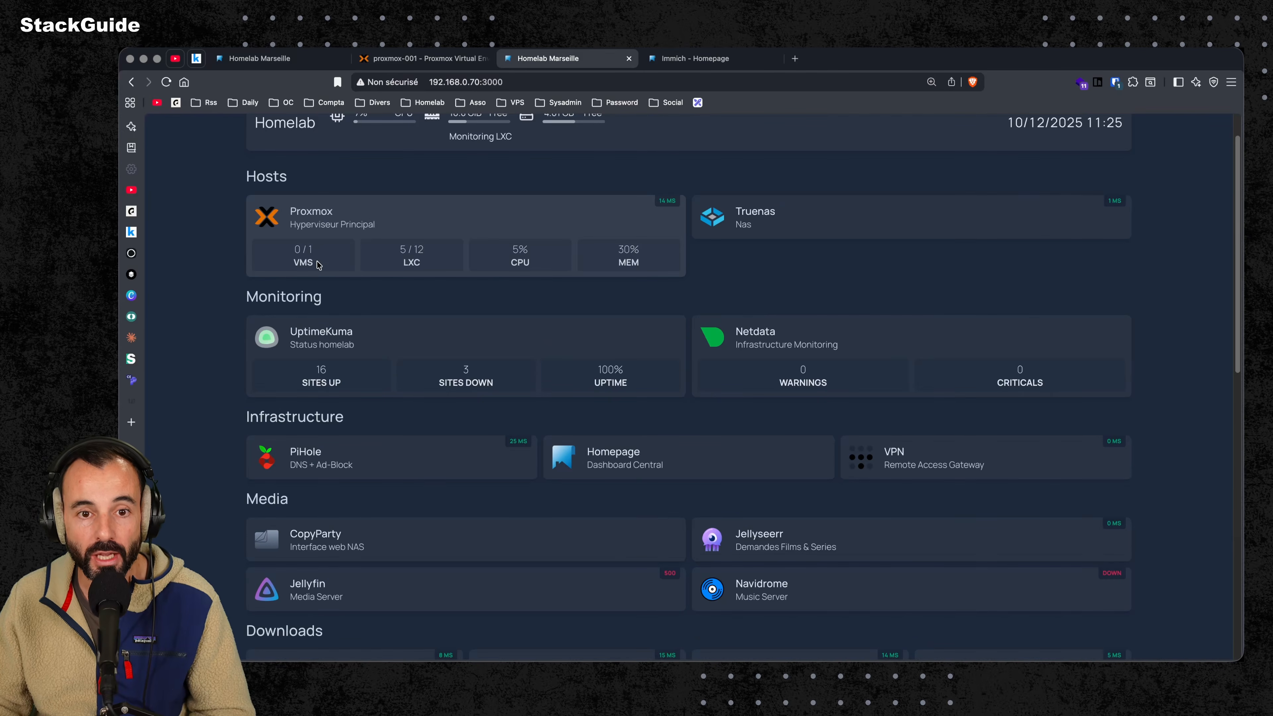
scroll(320, 265, up, 1)
scroll(576, 445, down, 2)
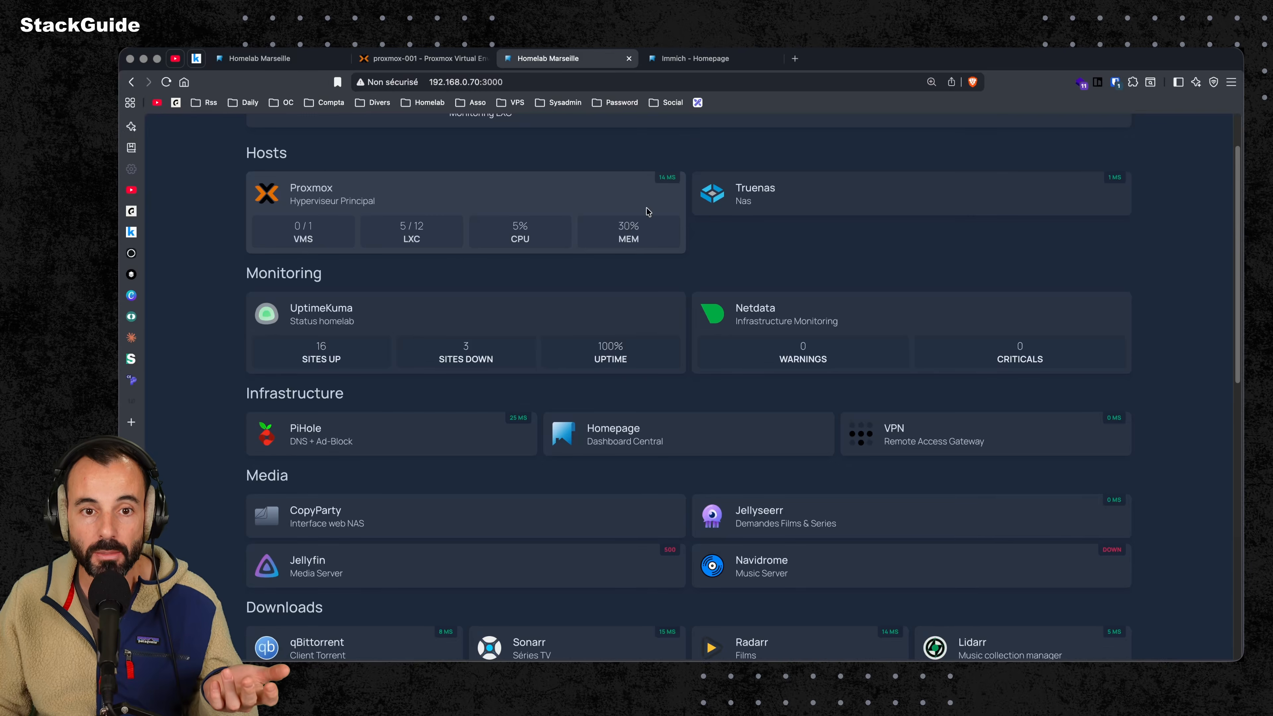
- Find "prox" in the Homepage widget documentation and open the Proxmox widget page
click(709, 59)
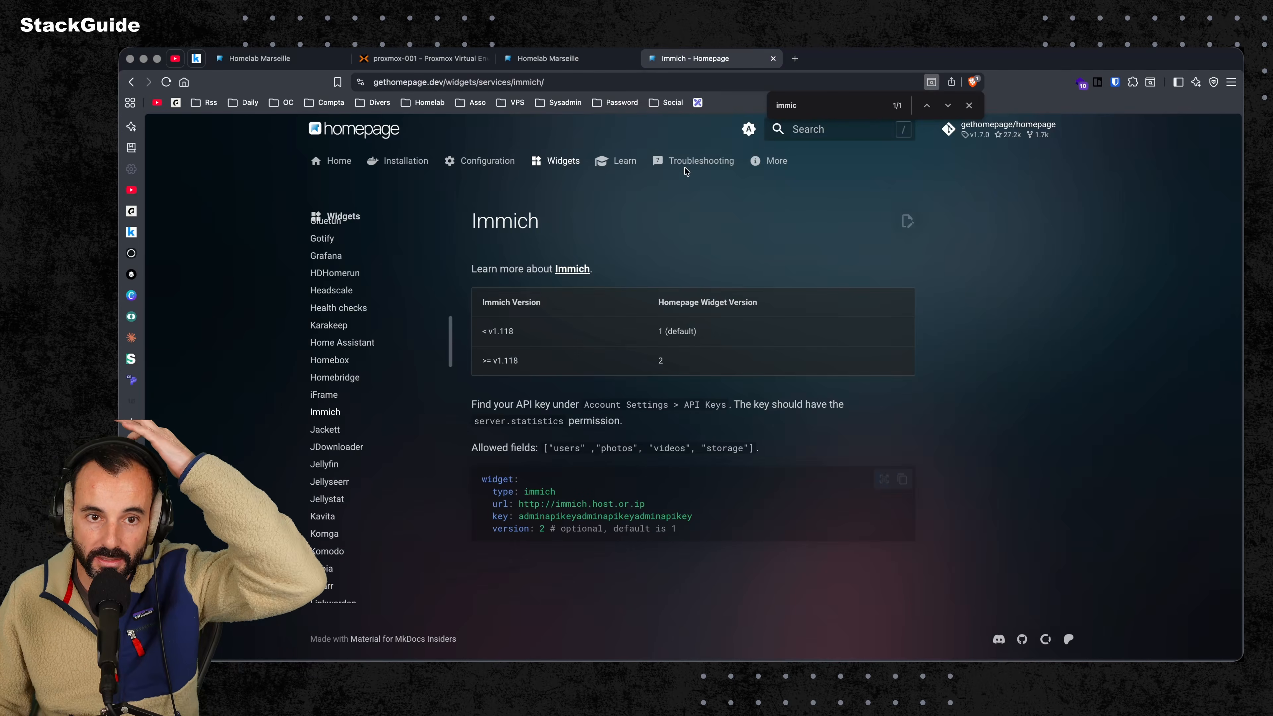
key(super+f)
text(prox)
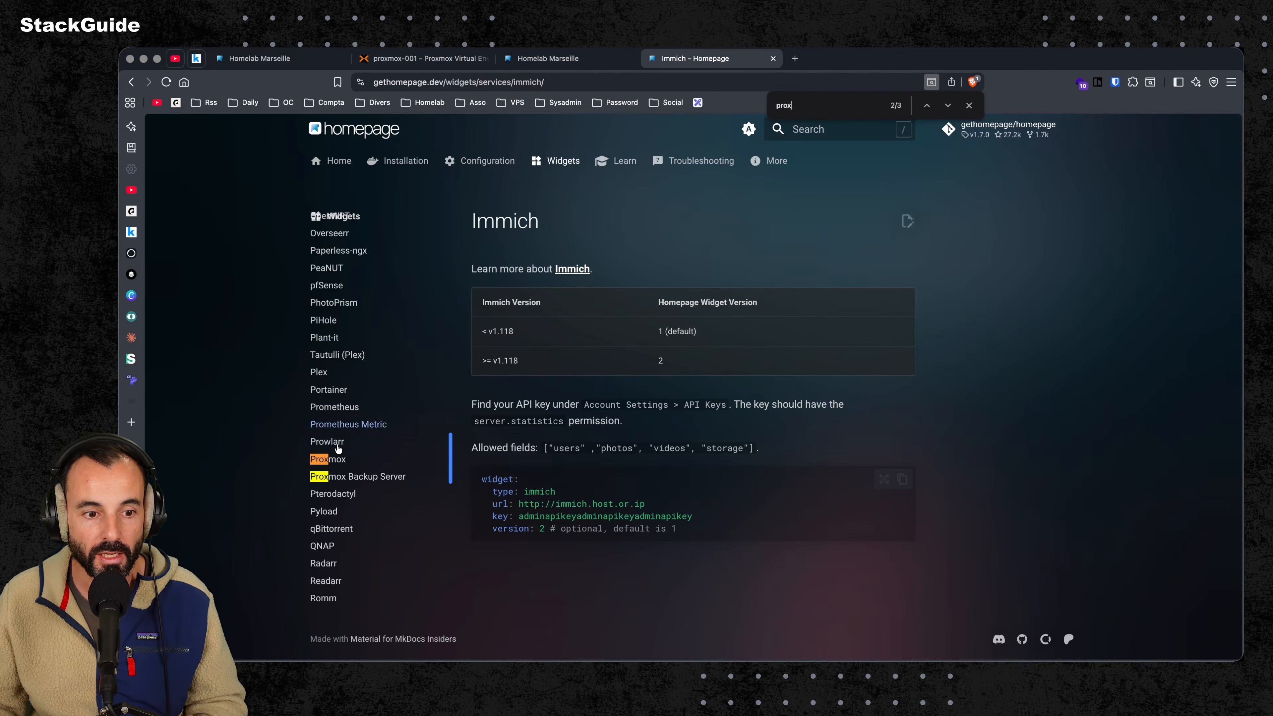
click(326, 460)
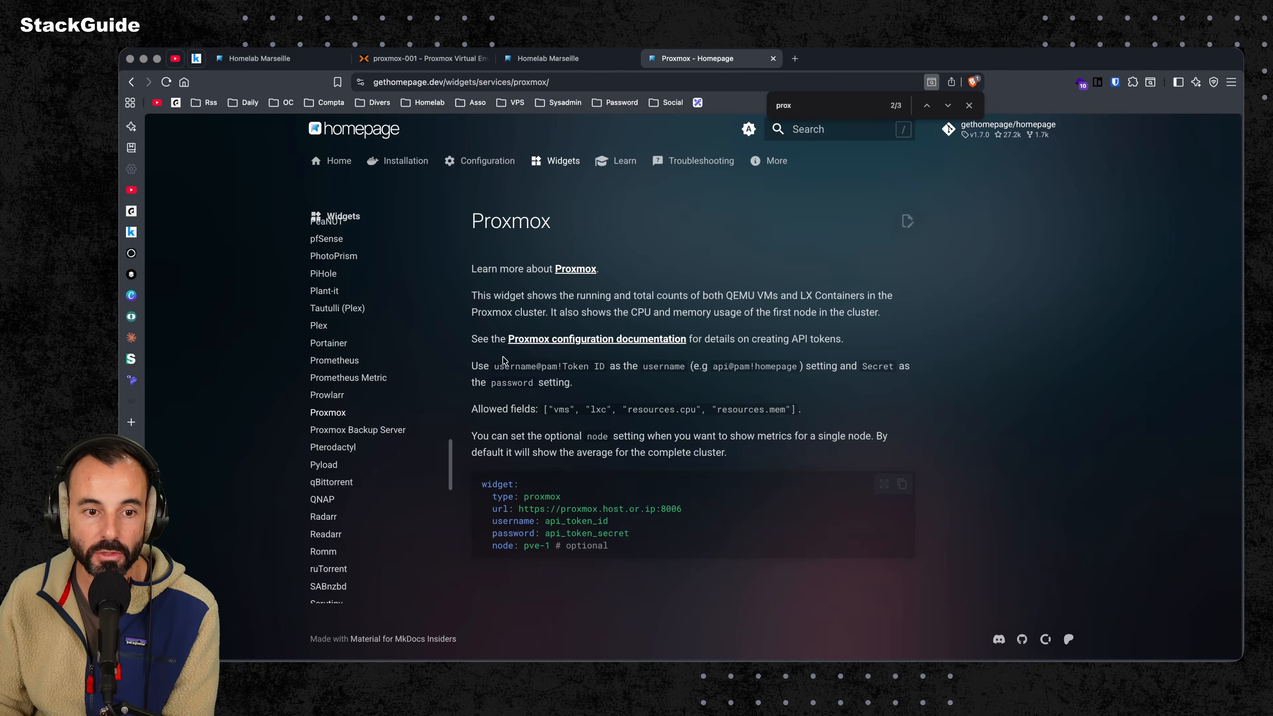
- Open the Proxmox configuration documentation in a separate tab and review its VM and LXC examples and token creation instructions
middle_click(567, 345)
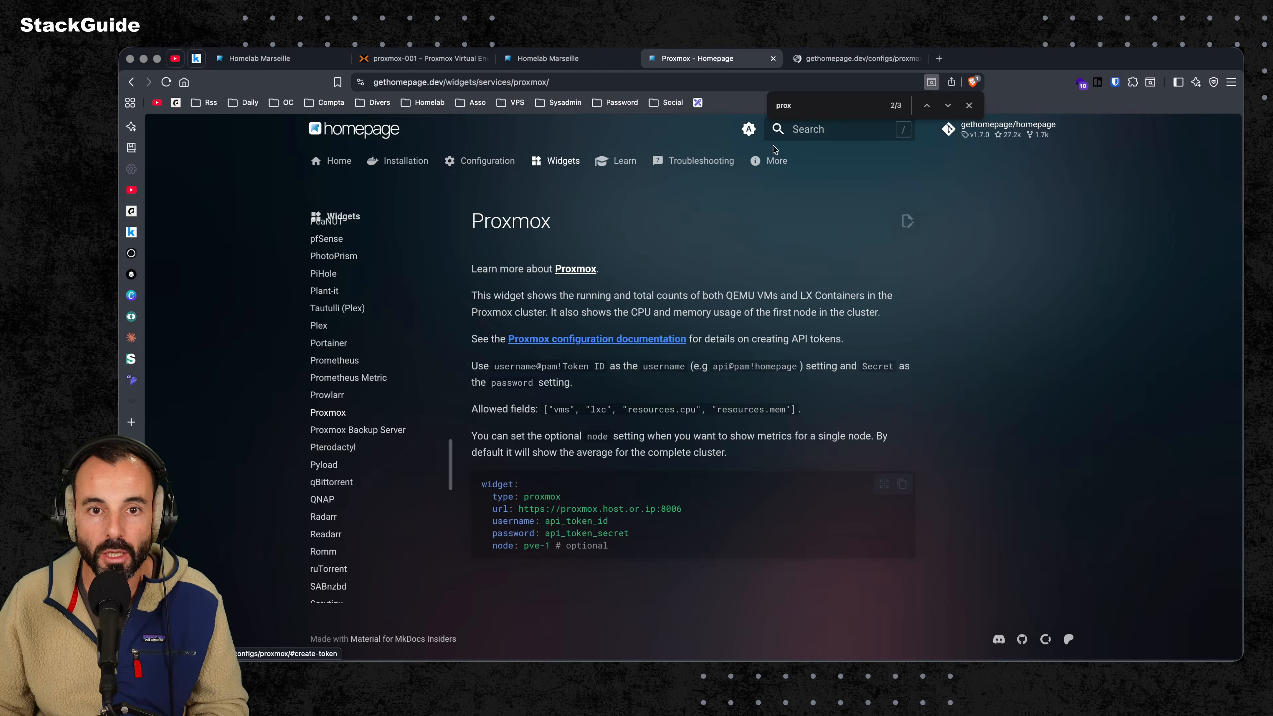
click(829, 60)
scroll(526, 356, down, 4)
scroll(541, 341, up, 15)
scroll(552, 307, down, 15)
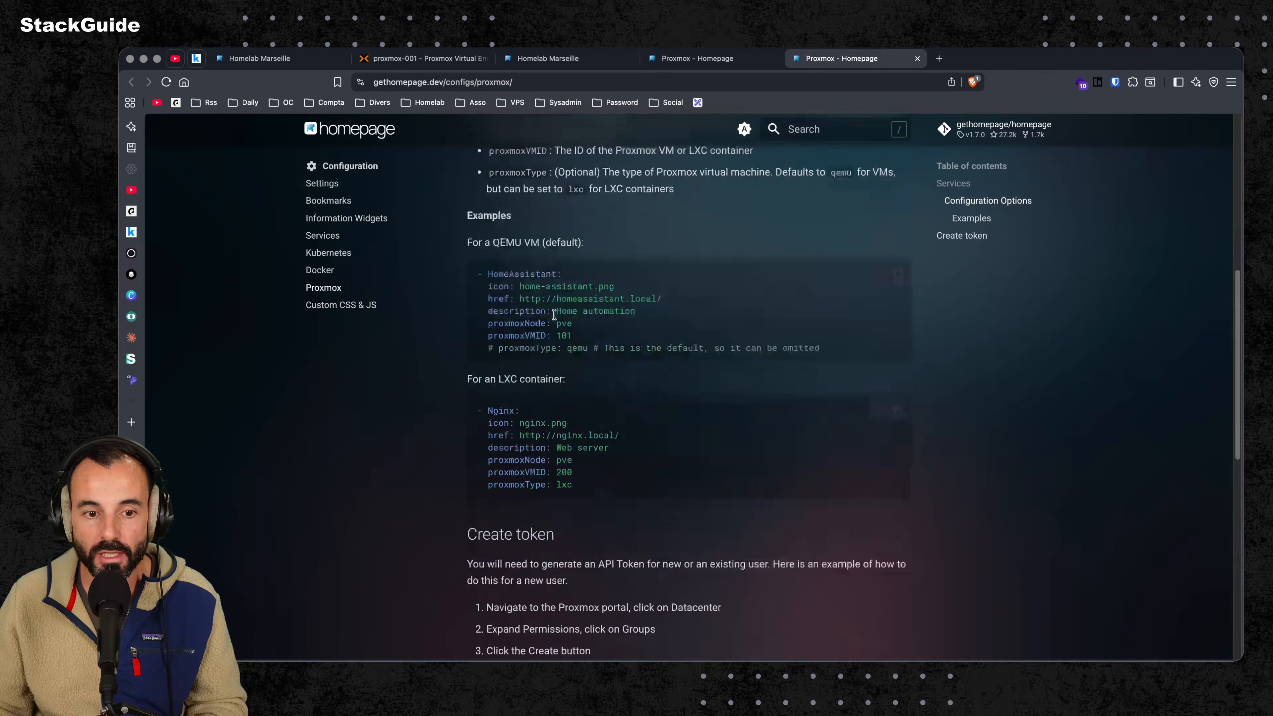
scroll(562, 304, up, 5)
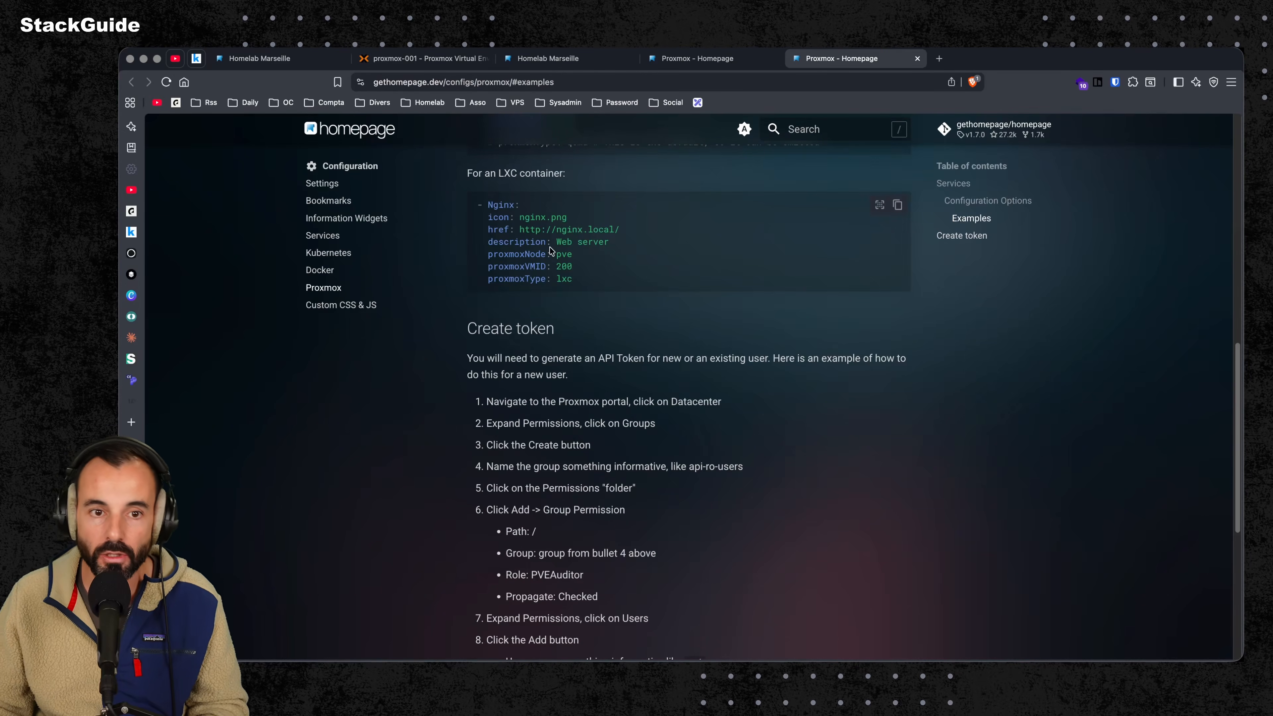
- Examine the allowed fields on the Proxmox widget page at 125% zoom and compare them with the dashboard's widget
click(702, 66)
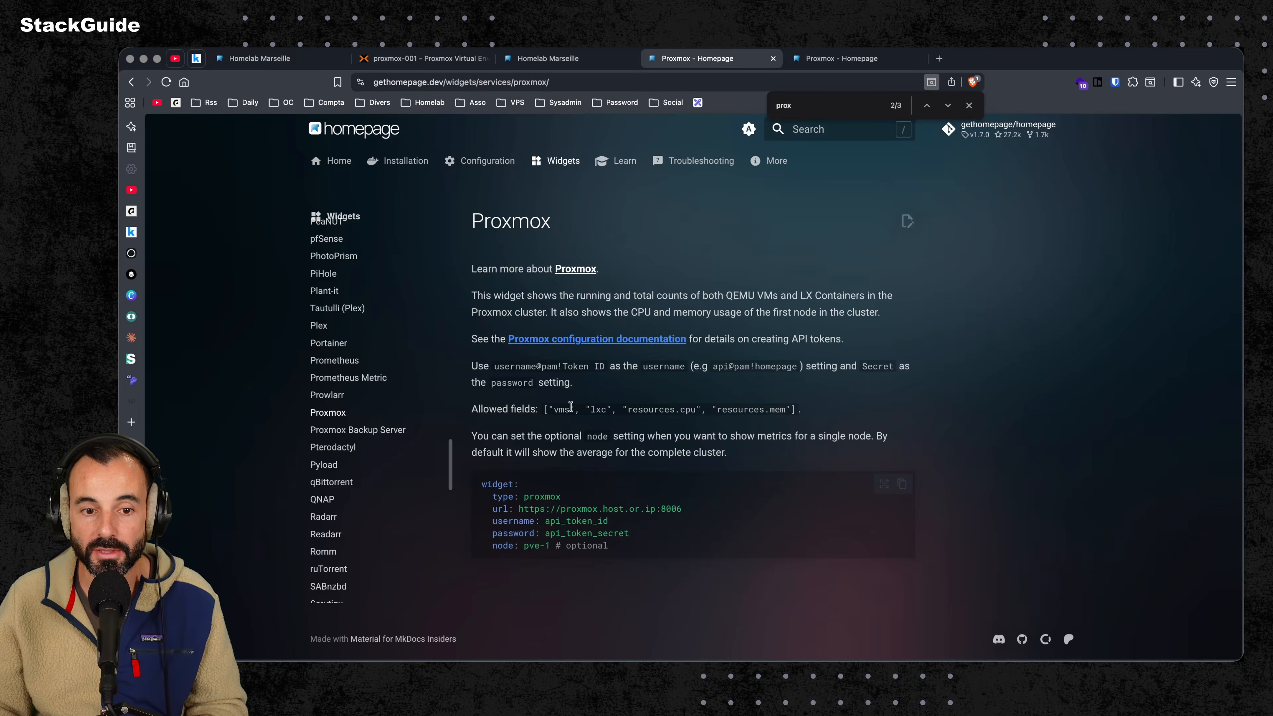
drag(582, 409, 607, 409)
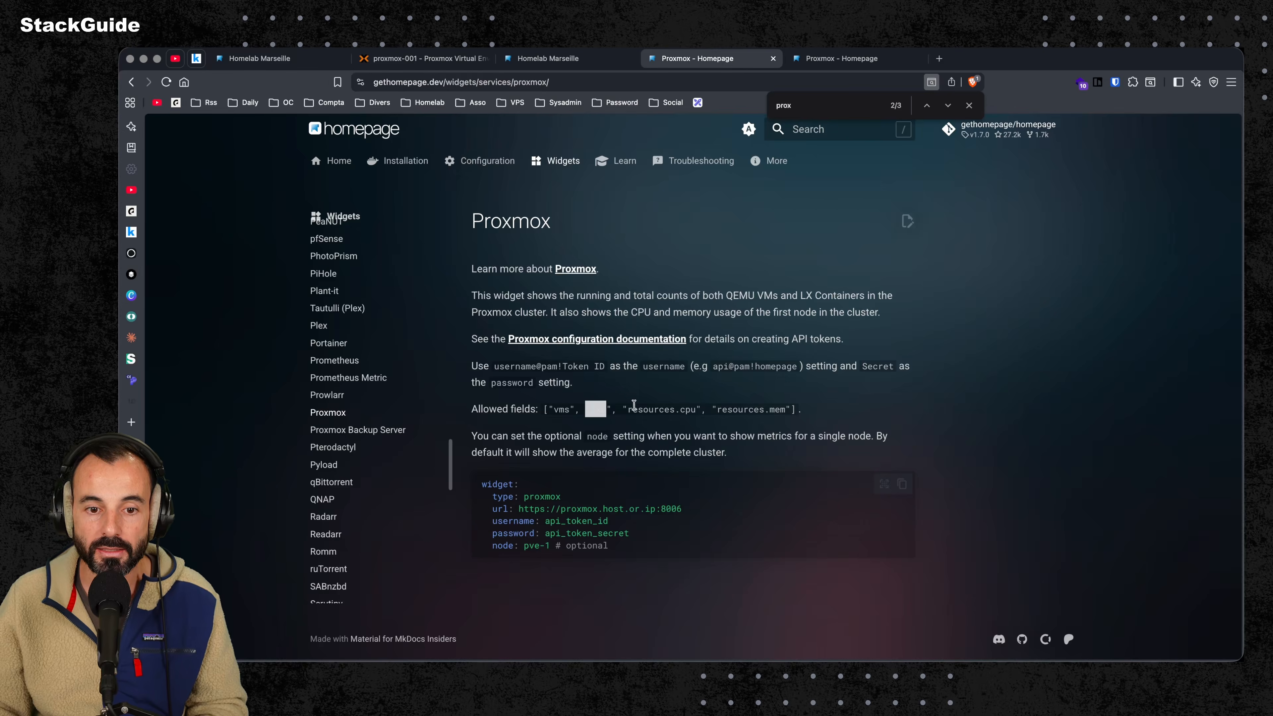
key(super+plus)
key(super+plus)
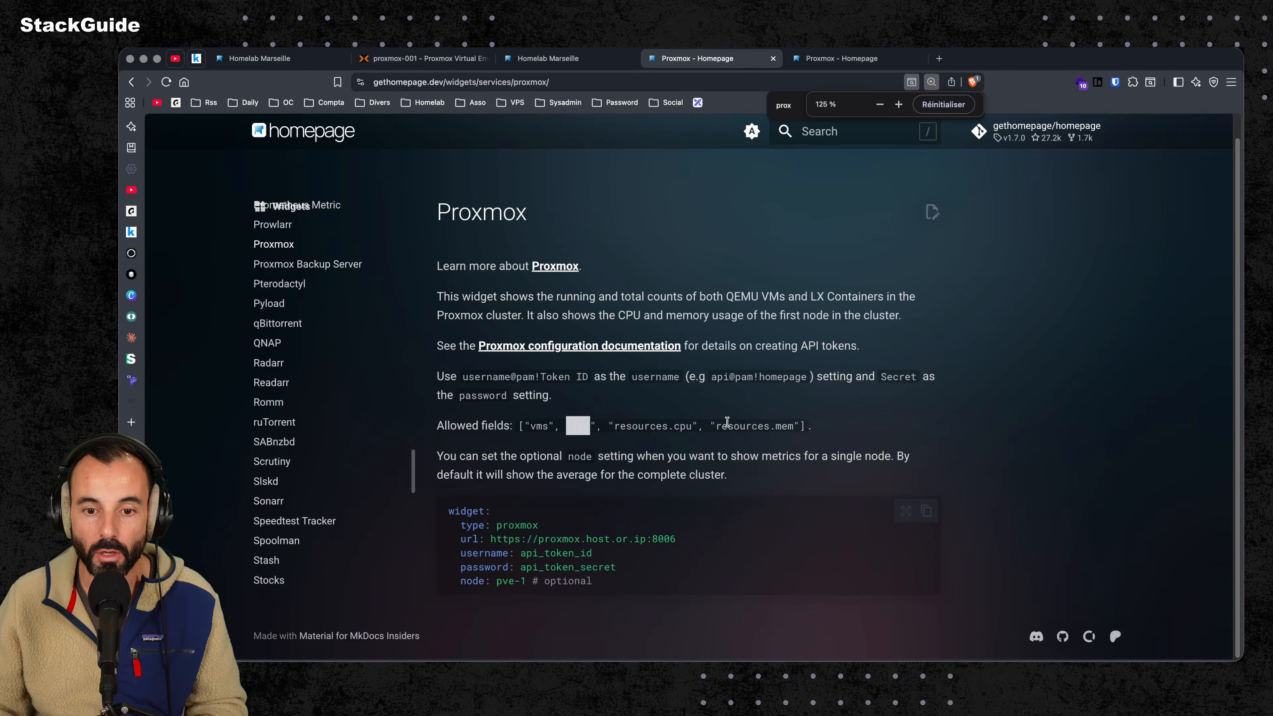
click(549, 60)
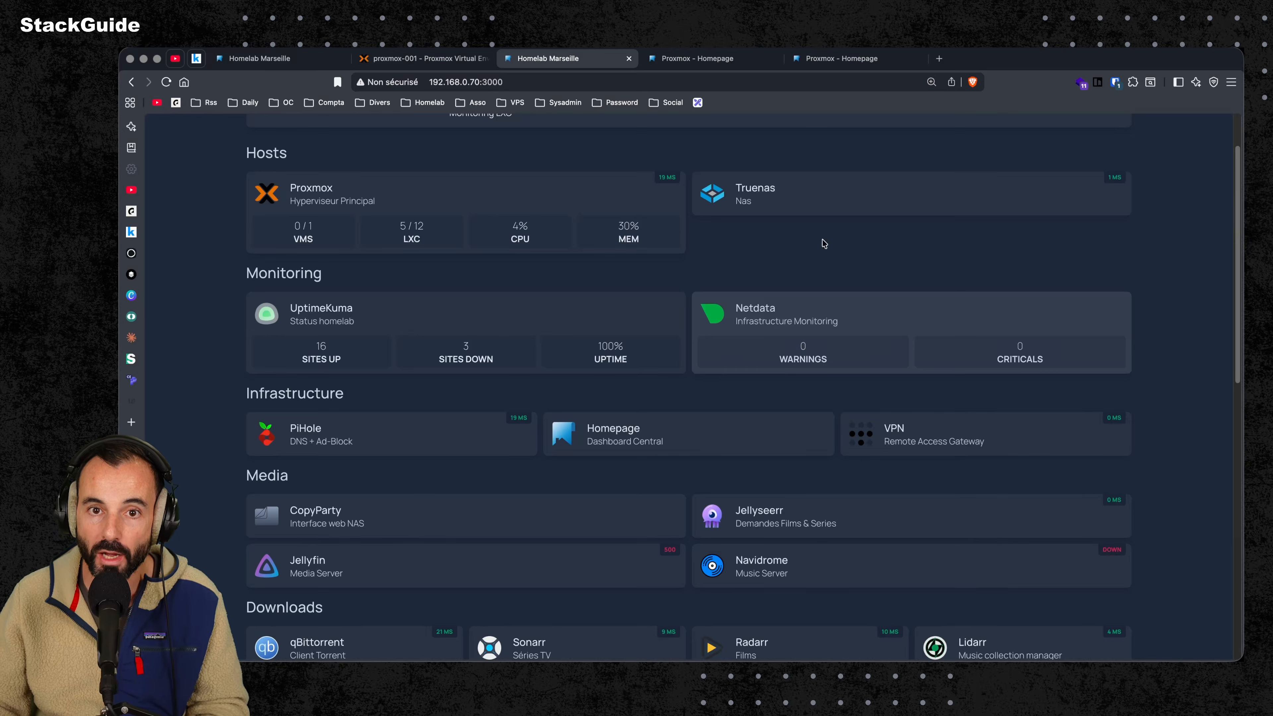
- Find "netdata" in the widget documentation, open the Netdata page and examine the URL in its example configuration
click(752, 58)
key(super+f)
text(netdata)
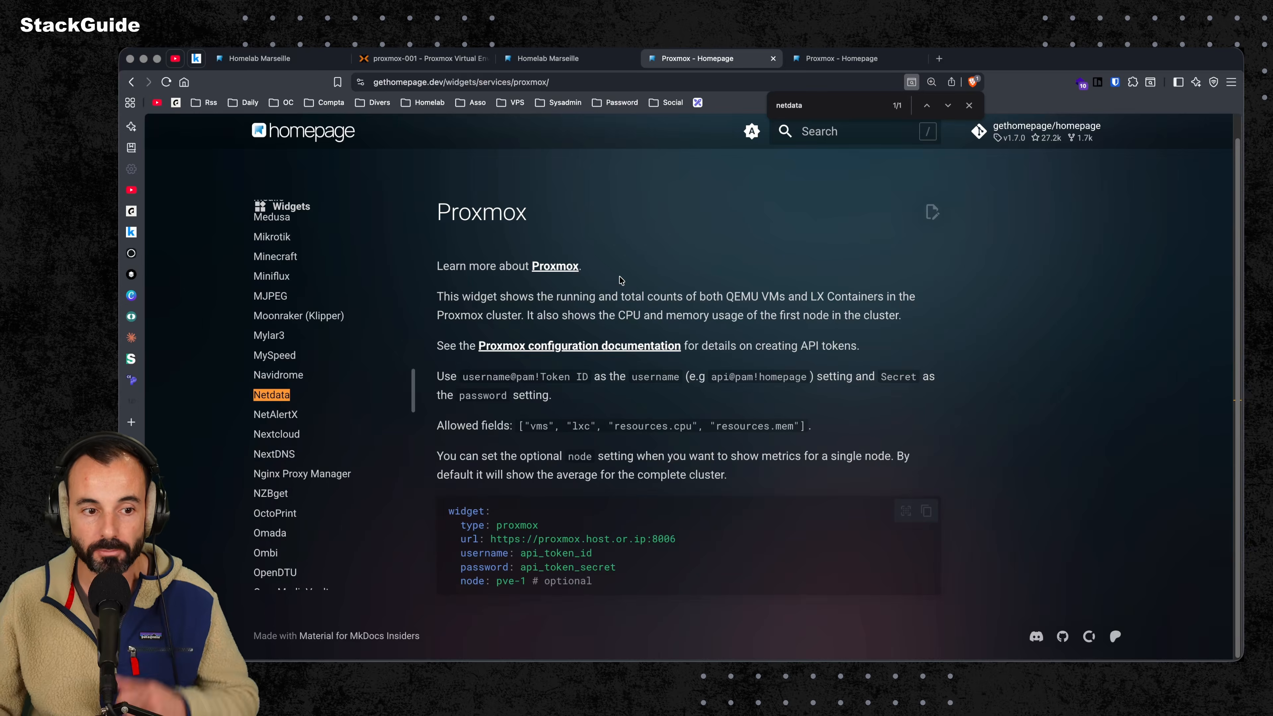
click(273, 396)
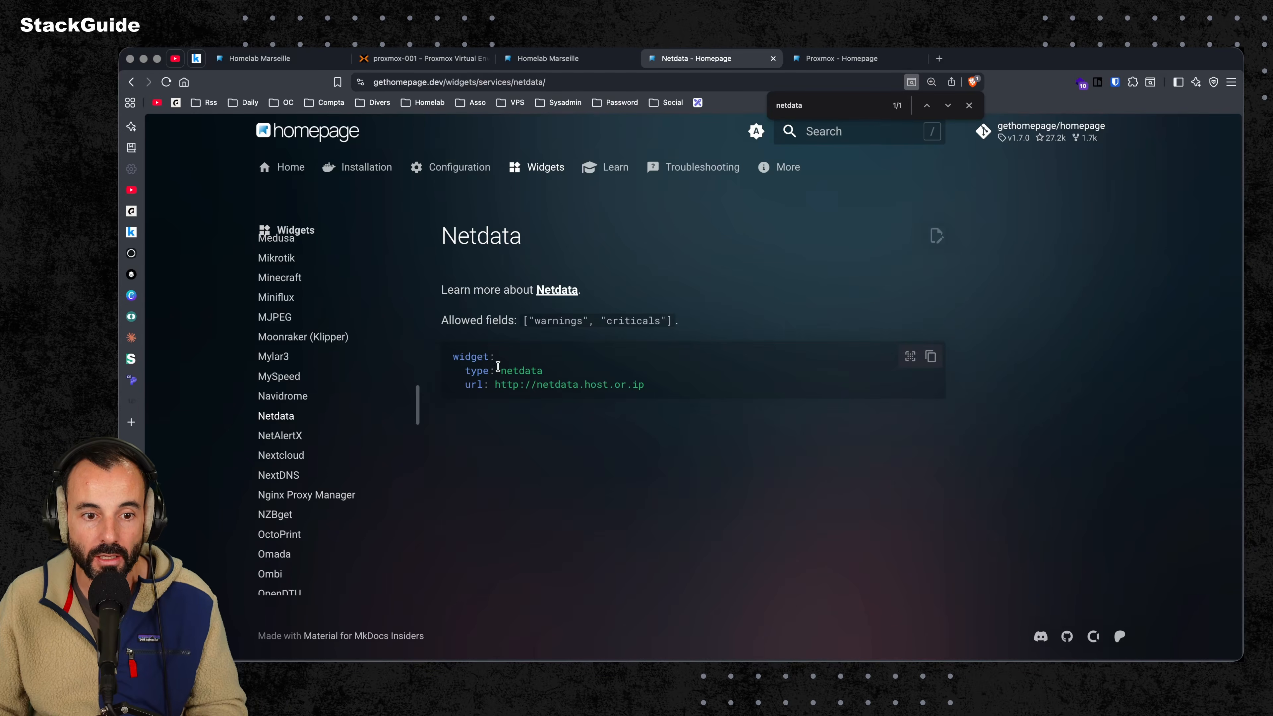
drag(499, 386, 585, 387)
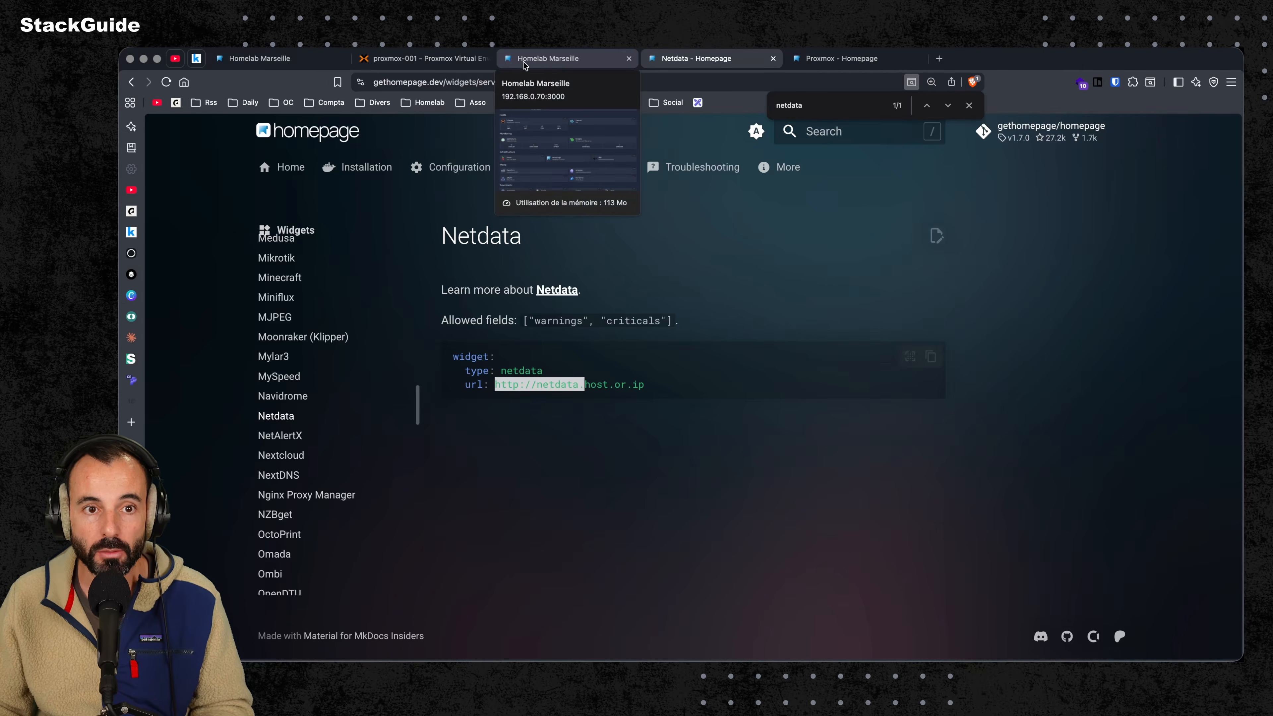
- Look through the Homelab dashboard down to its Backup group and bookmarks
click(552, 61)
scroll(736, 401, down, 3)
scroll(736, 402, down, 5)
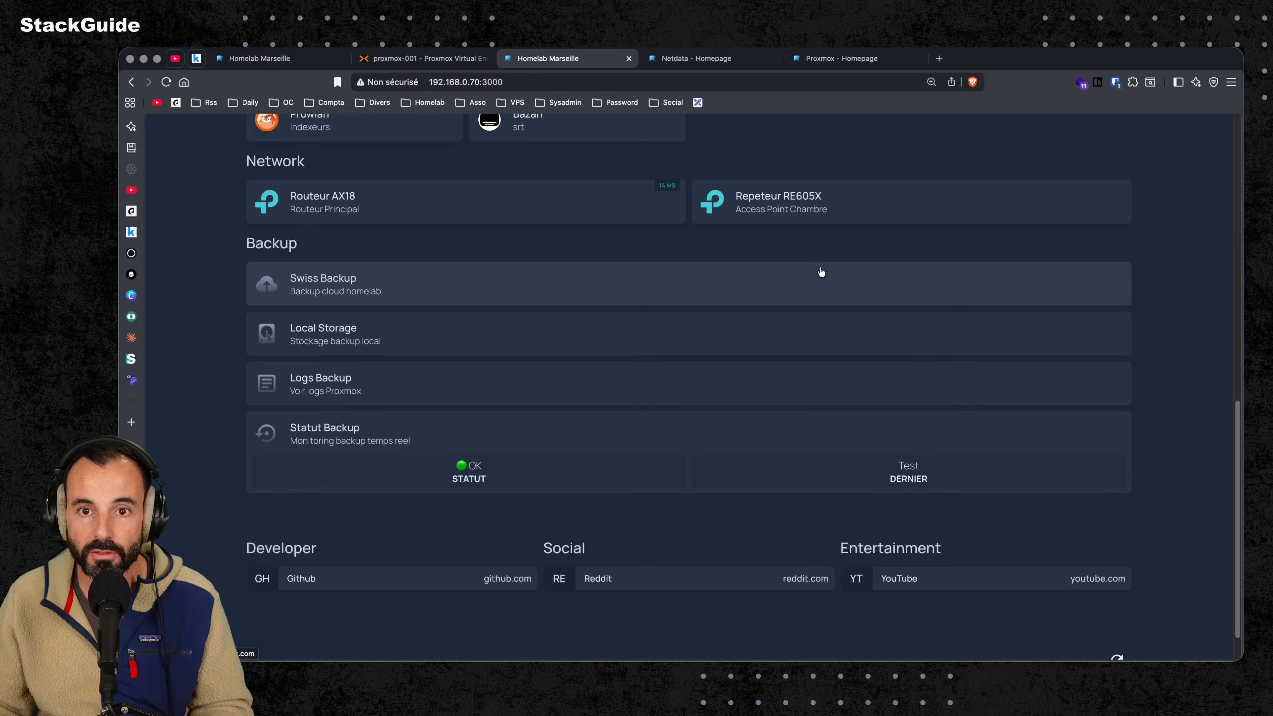
- Find "immic" in the widget documentation, open the Immich page and examine its API key note and allowed fields
click(709, 60)
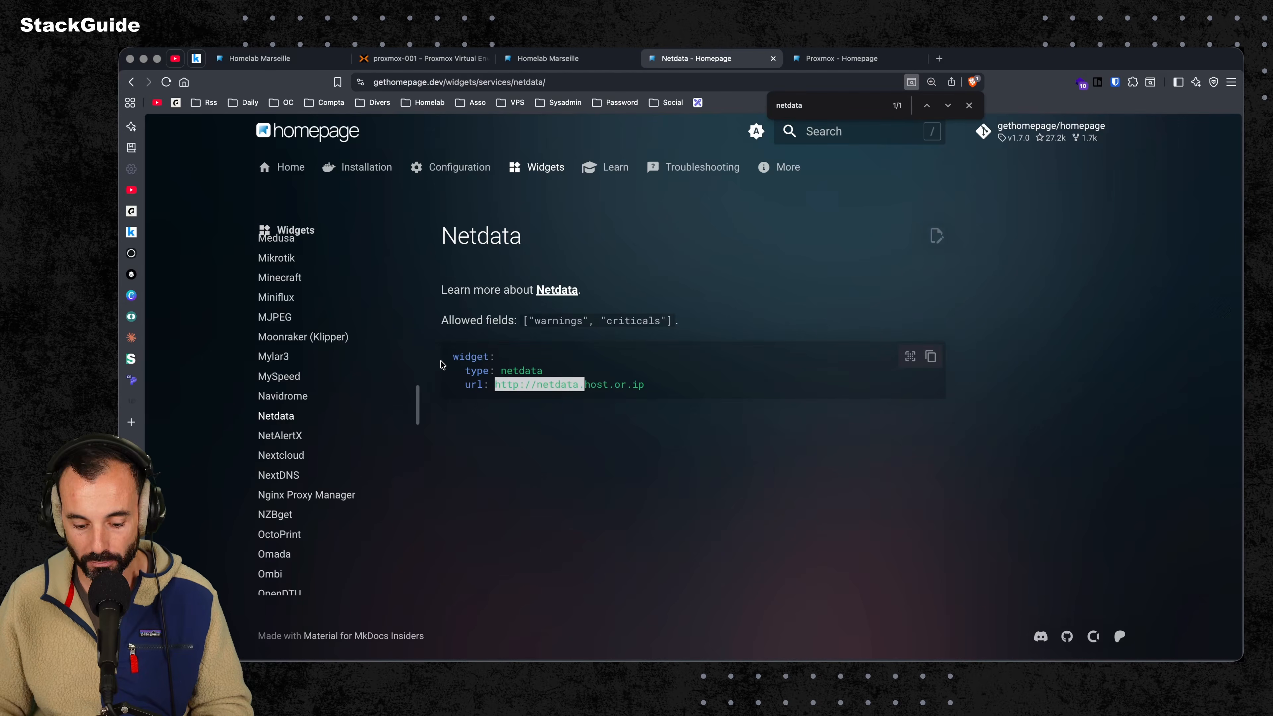
key(super+f)
text(immu)
key(BackSpace)
text(ic)
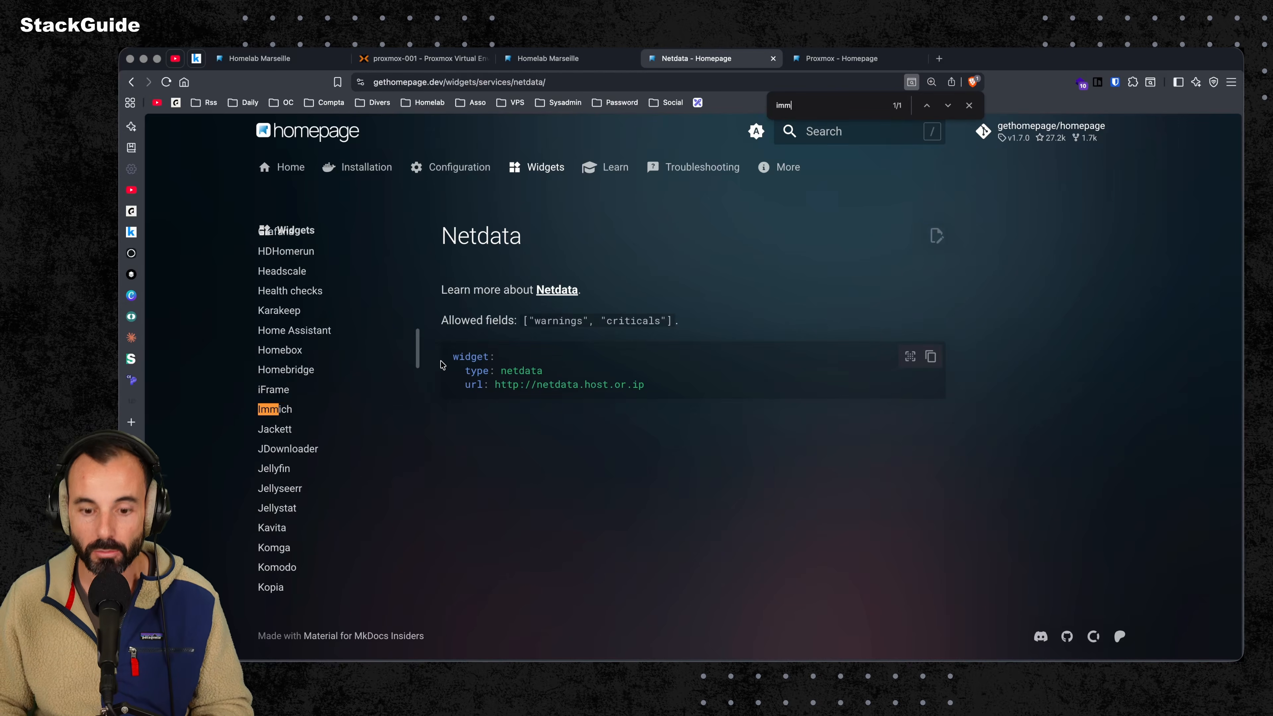
click(275, 409)
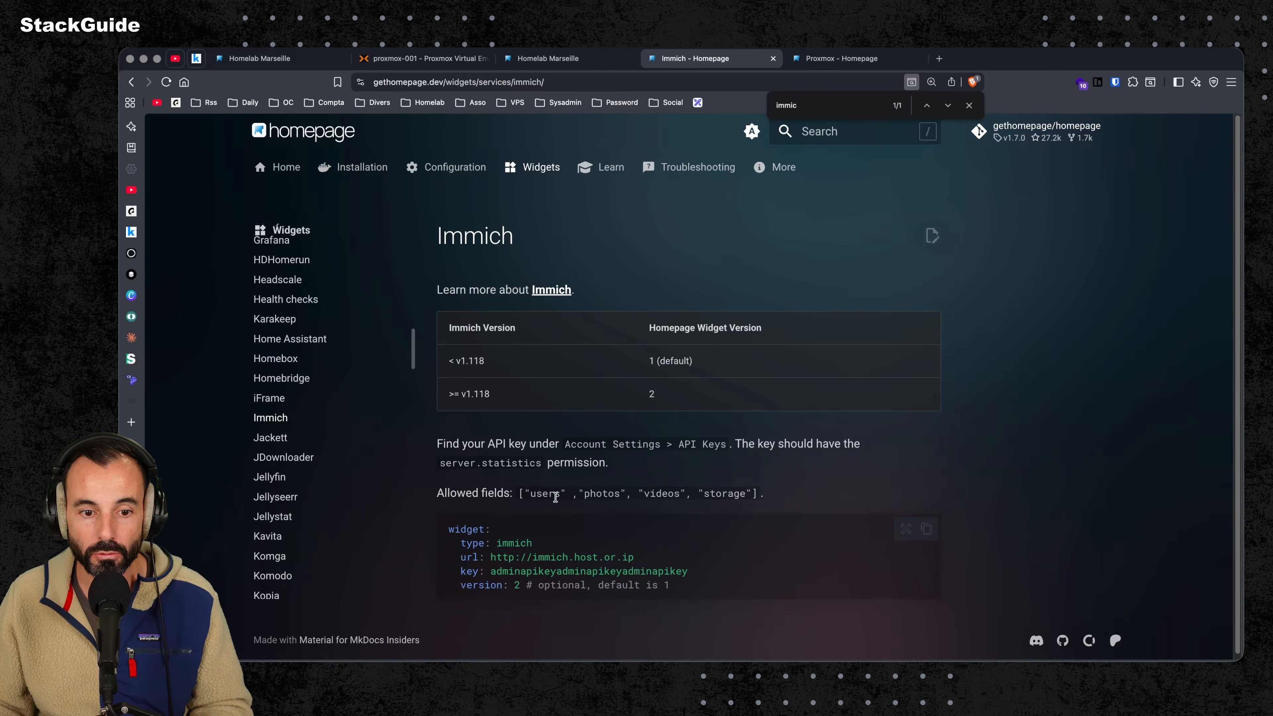
drag(587, 494, 737, 504)
scroll(546, 551, down, 1)
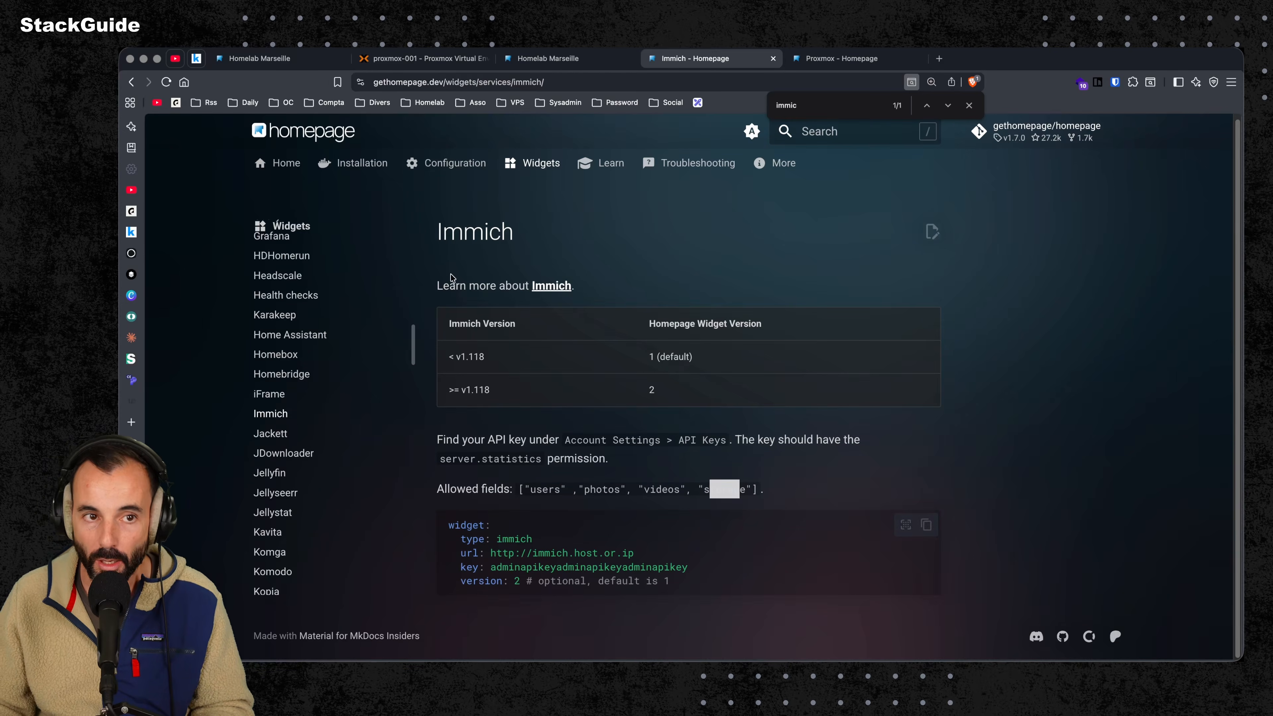
- Check the container console and the Proxmox VM and LXC examples, and highlight the Immich page's example widget configuration
click(395, 59)
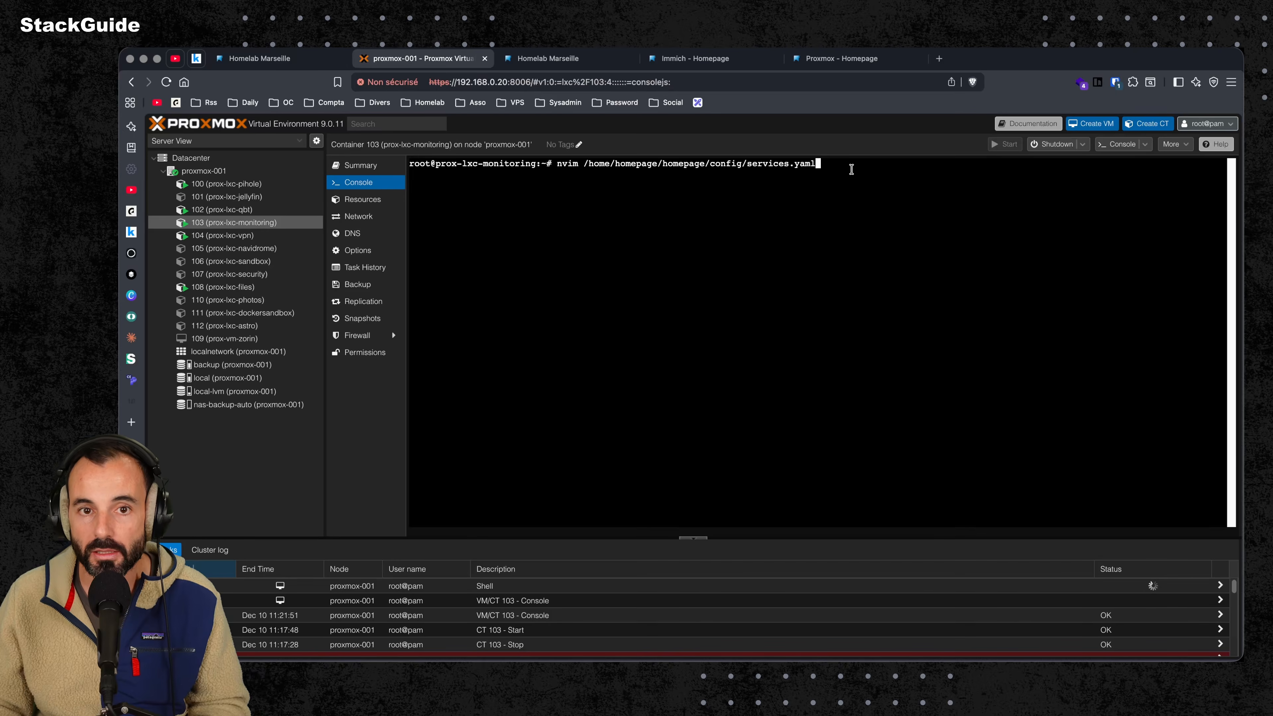
click(847, 58)
scroll(541, 304, up, 5)
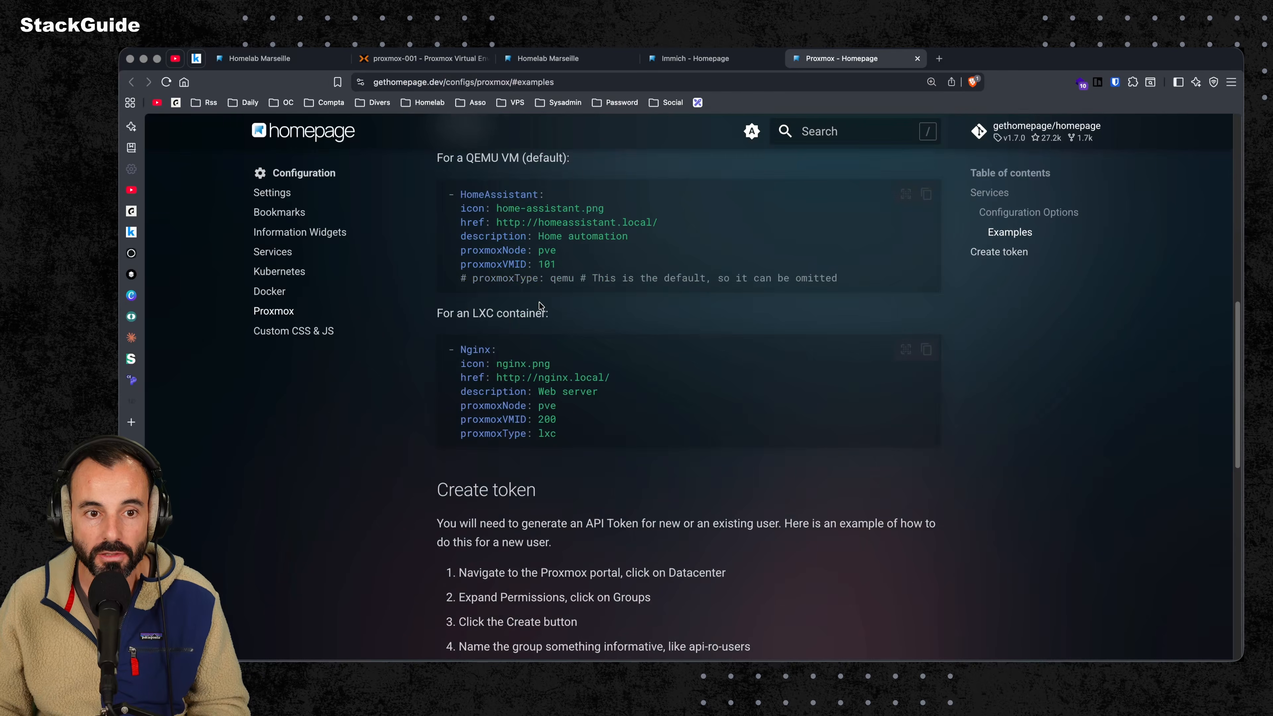
click(691, 62)
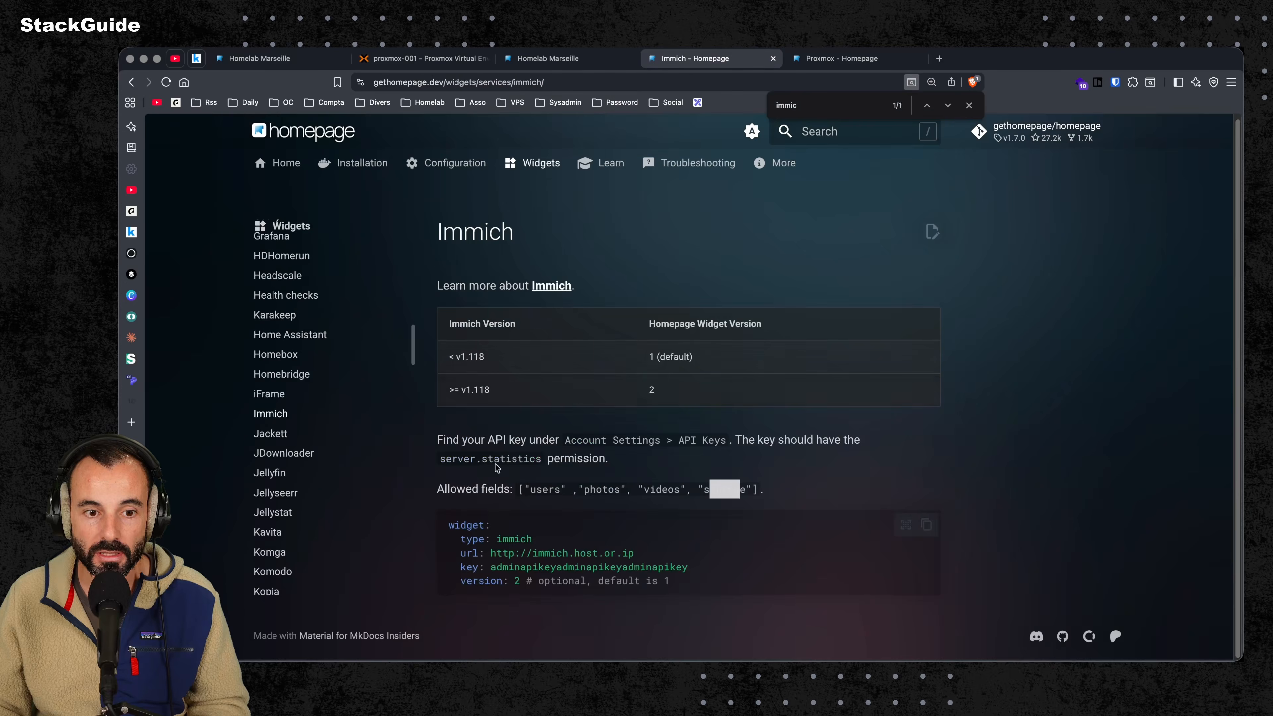
drag(448, 524, 720, 602)
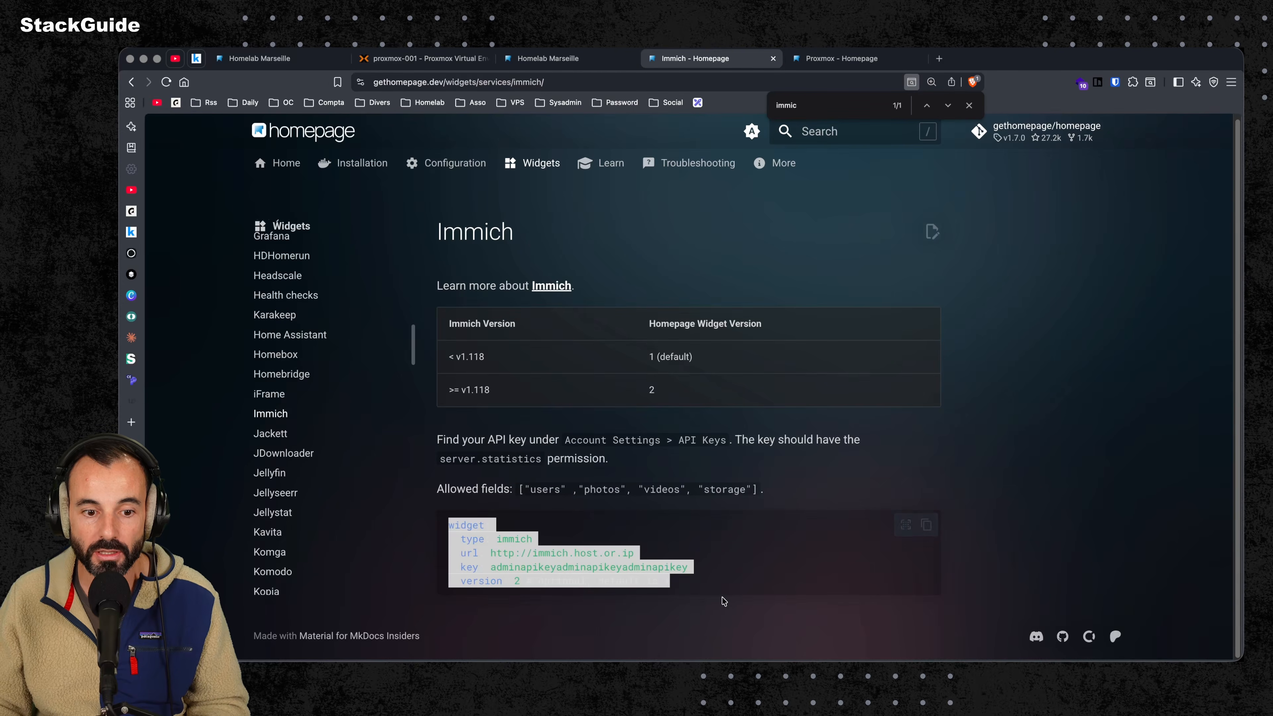
- Discard the pending nvim command in the container 103 console and open /home/homepage/homepage/config/settings.yaml in nano
click(444, 61)
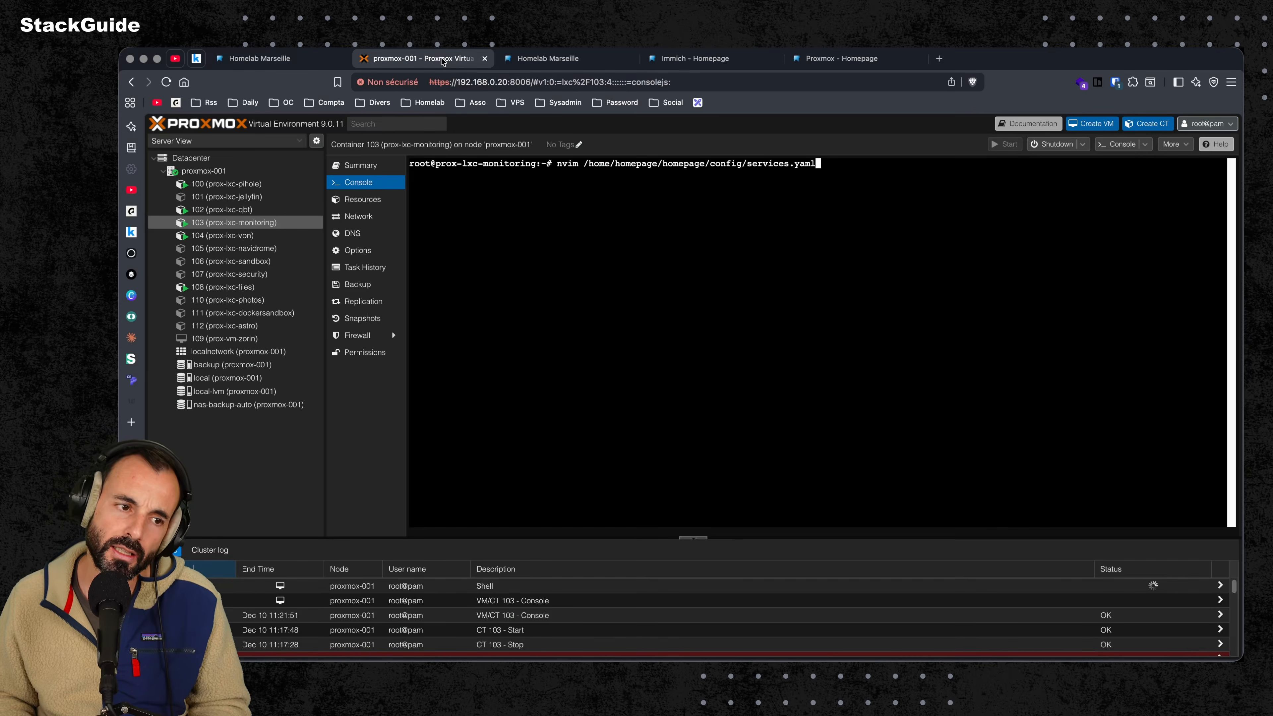
key(ctrl+c)
key(Up)
key(Return)
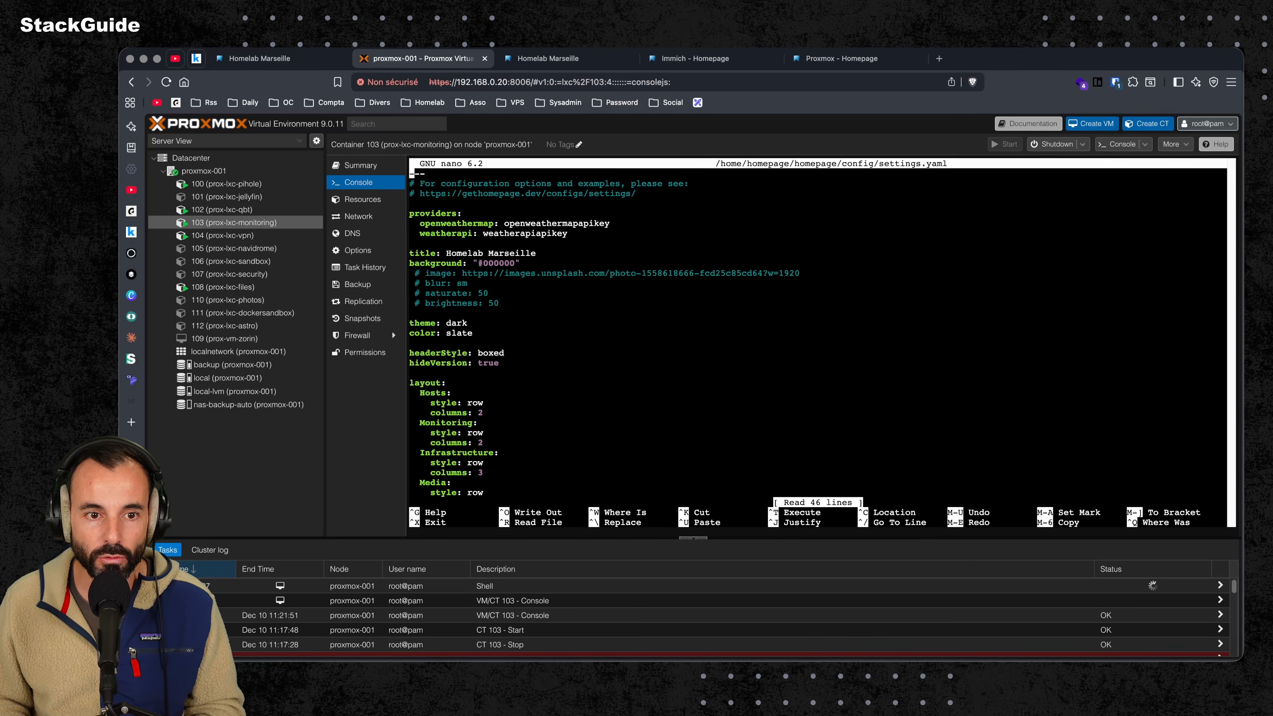
- Examine the providers, title and background settings in settings.yaml line by line
key(Down)
key(Down)
key(Down)
key(Down)
key(Down)
key(Down)
key(Down)
key(Down)
key(Down)
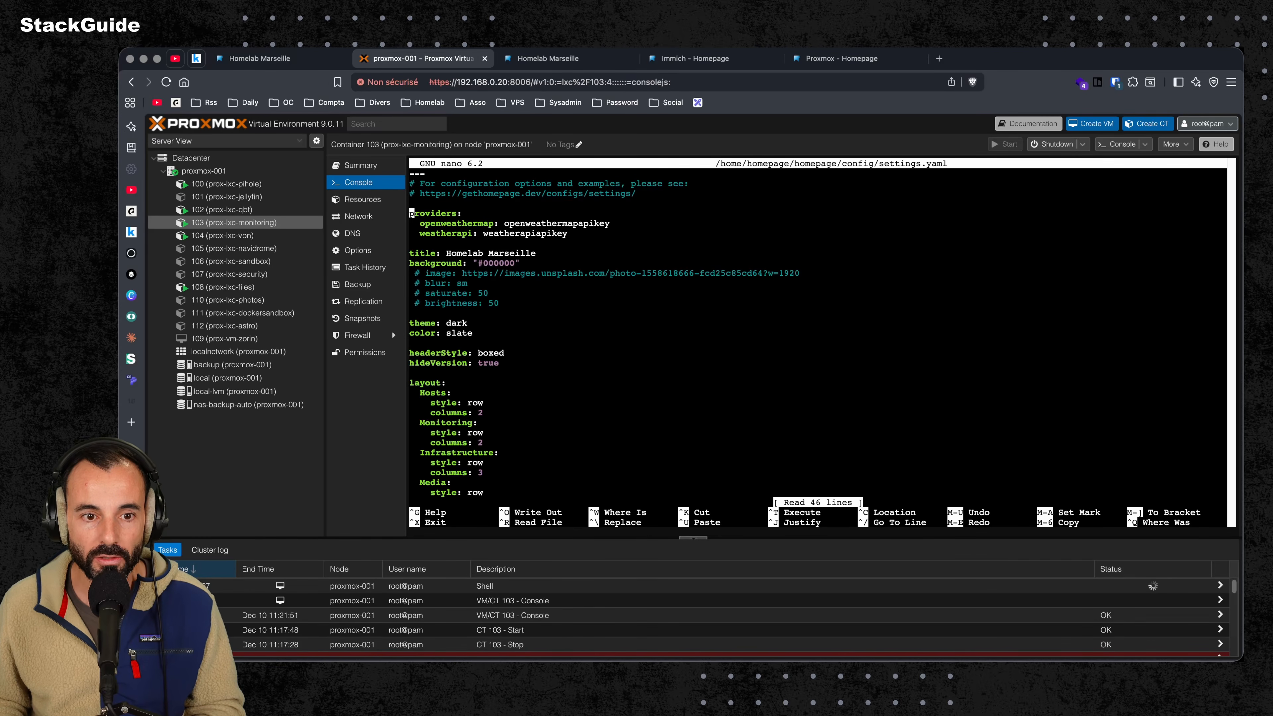
key(Down)
key(Up)
key(Up)
key(Up)
key(Up)
key(Down)
key(Down)
key(Down)
key(Down)
key(Down)
key(Down)
key(Down)
key(Down)
key(Down)
key(Down)
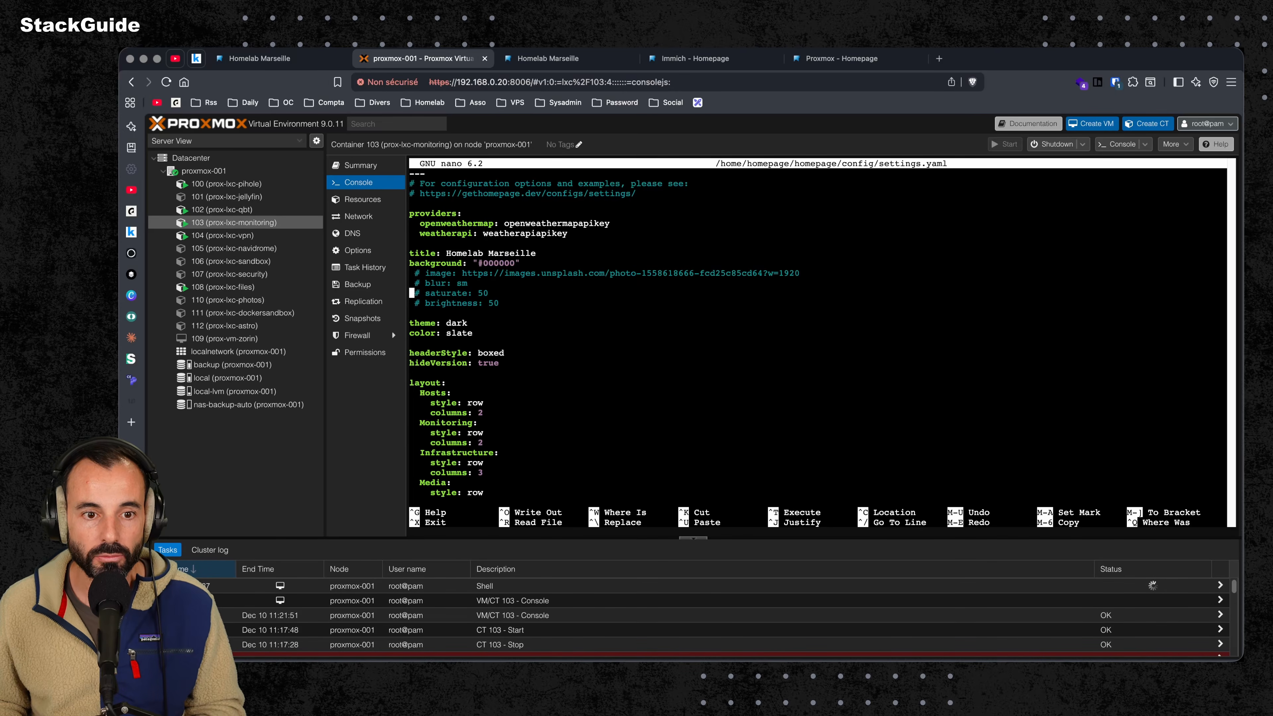
- Examine the theme, color, header style and layout settings for the Hosts and Monitoring groups in settings.yaml
key(Down)
key(Down)
key(Down)
key(Down)
key(Down)
key(Down)
key(Down)
key(Up)
key(Down)
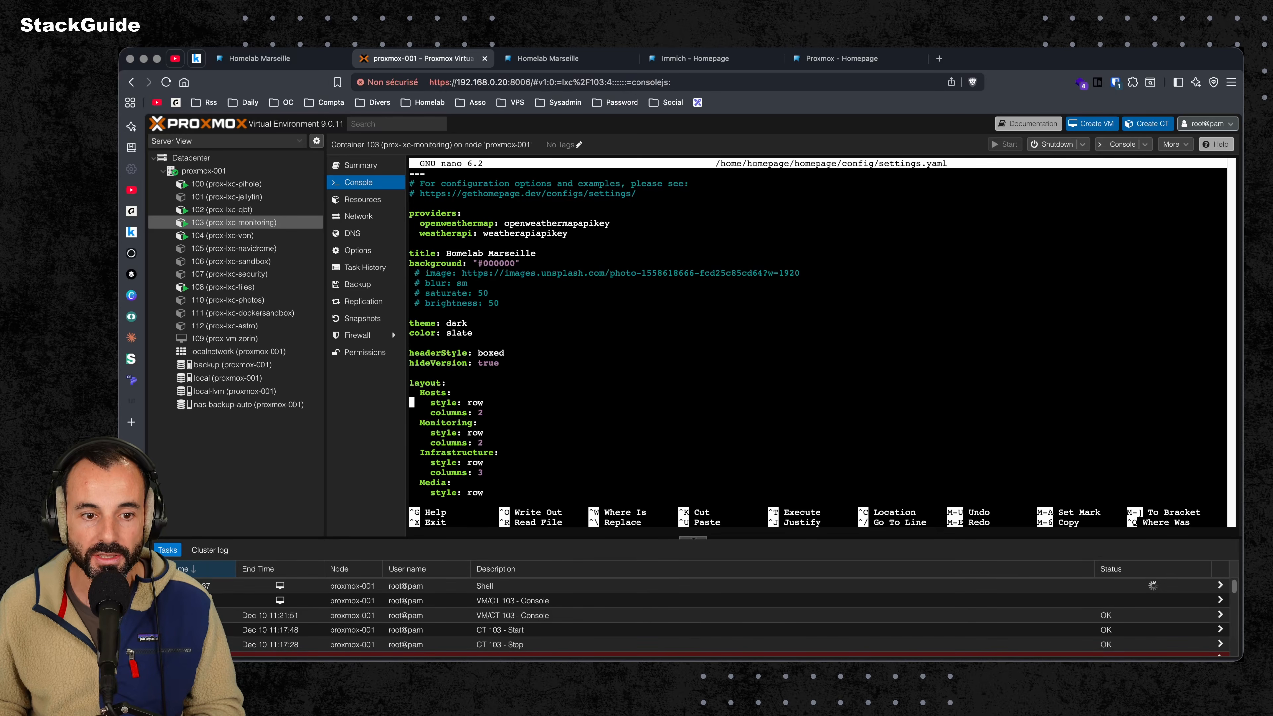
key(Down)
key(Down)
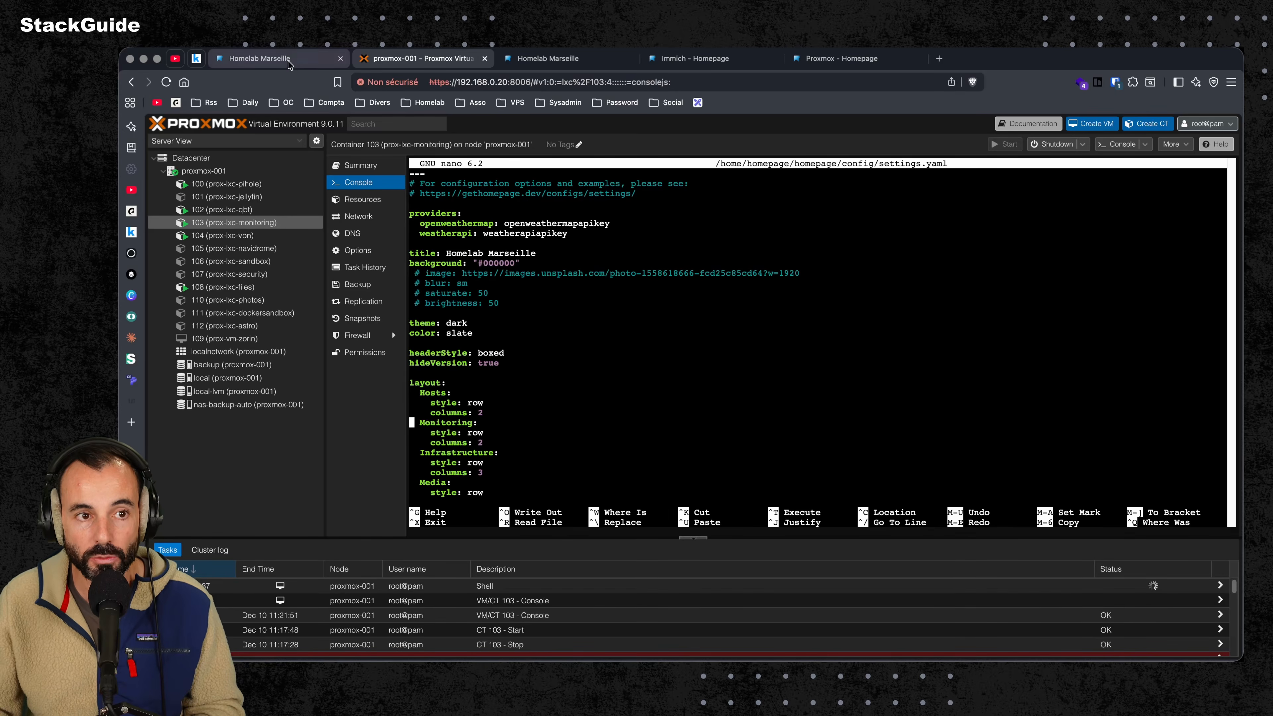
- Compare the dashboard's Hosts group with the layout in settings.yaml, and close the file in the container console
click(260, 58)
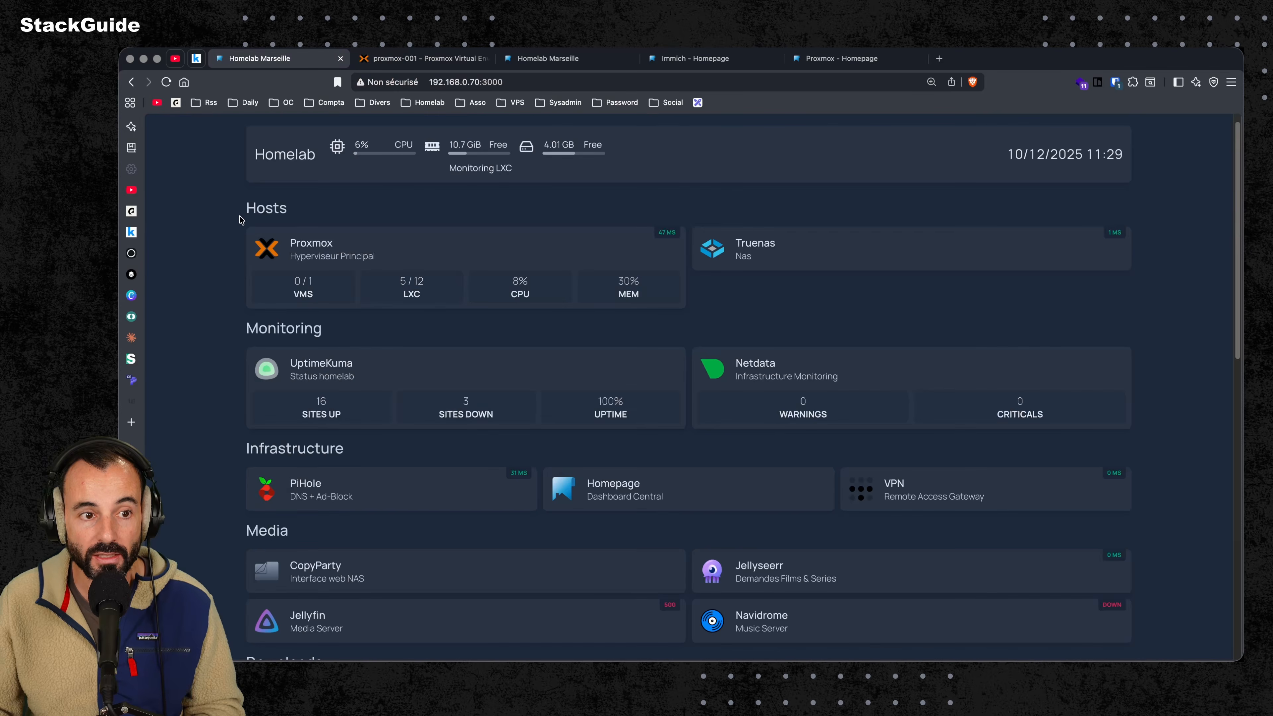
click(276, 207)
click(277, 207)
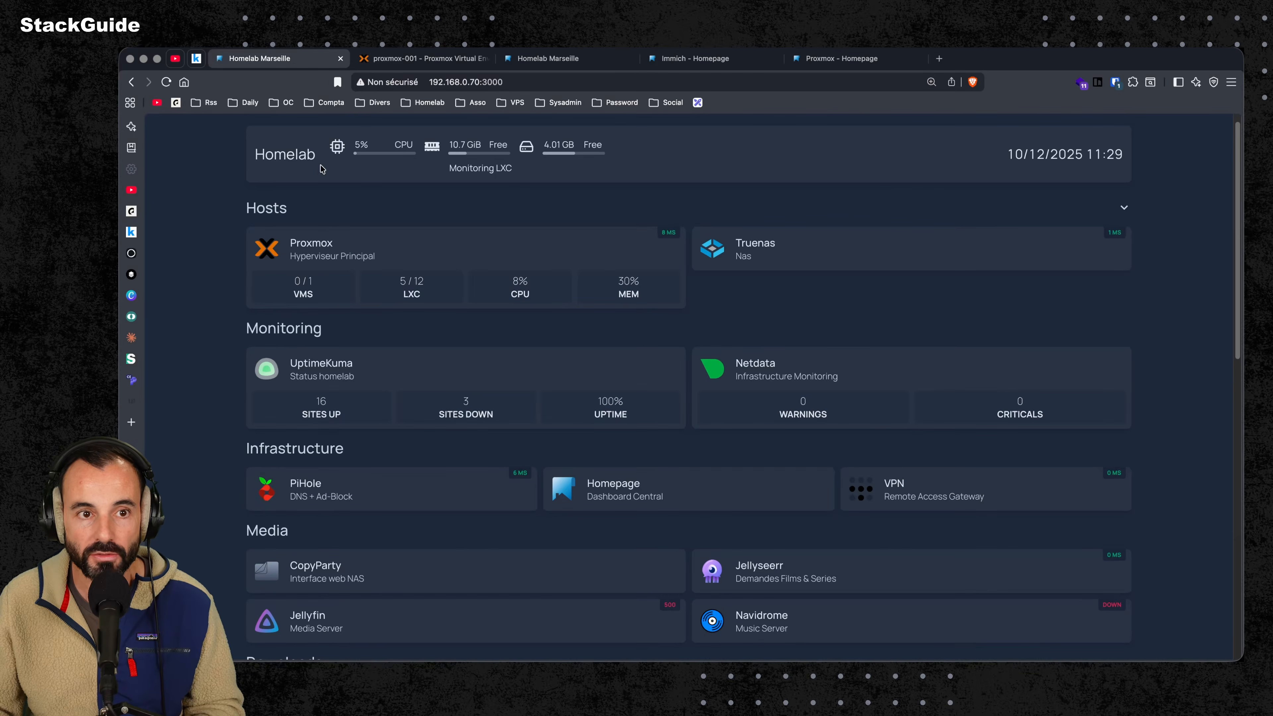
click(435, 58)
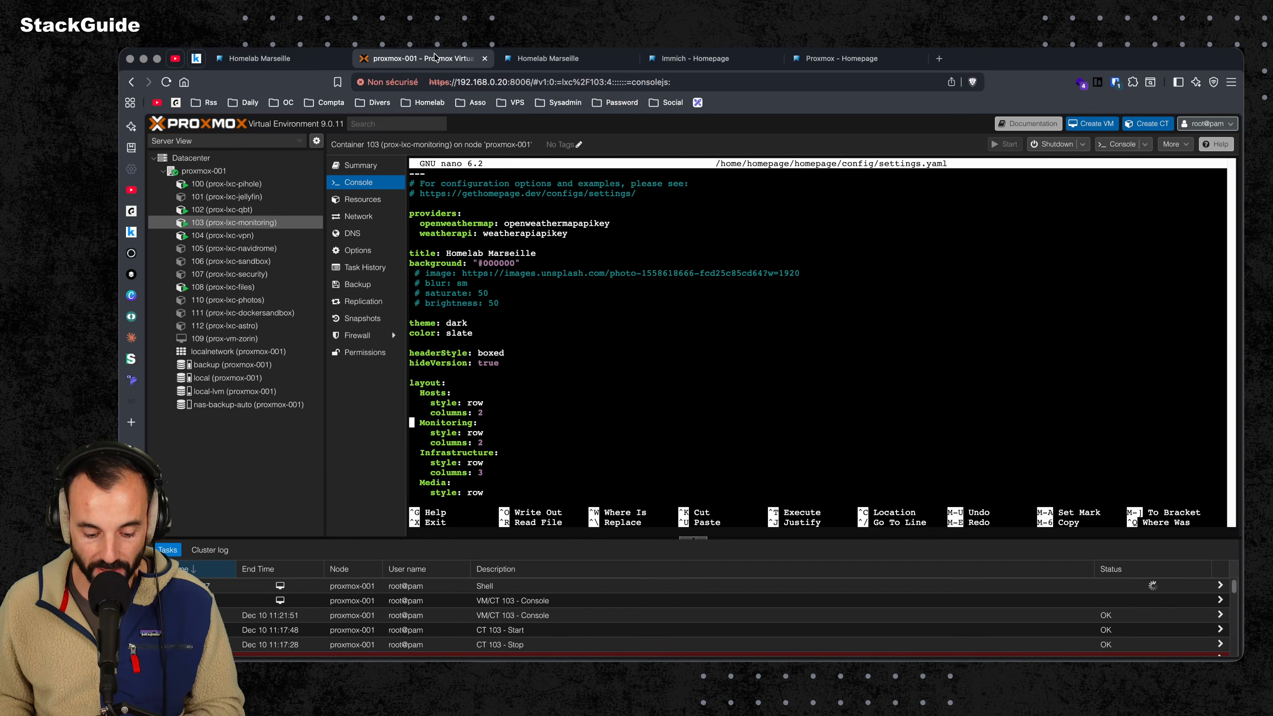
key(ctrl+c)
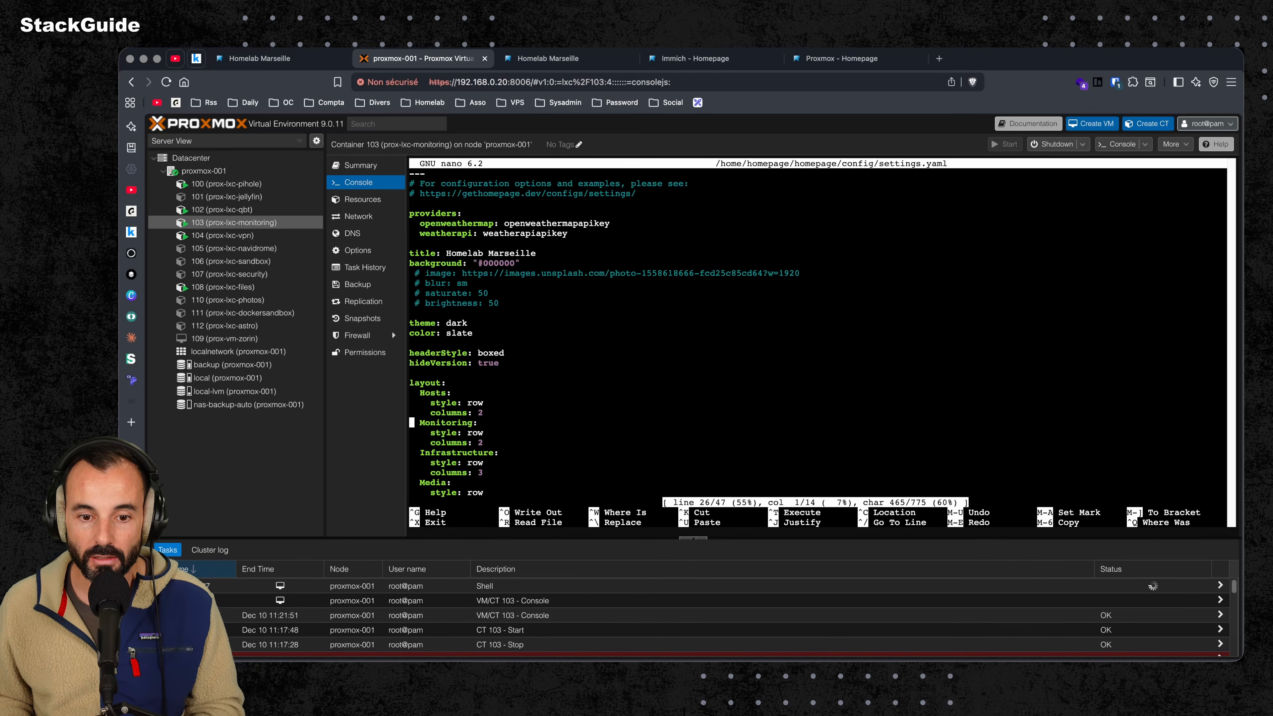
key(ctrl+x)
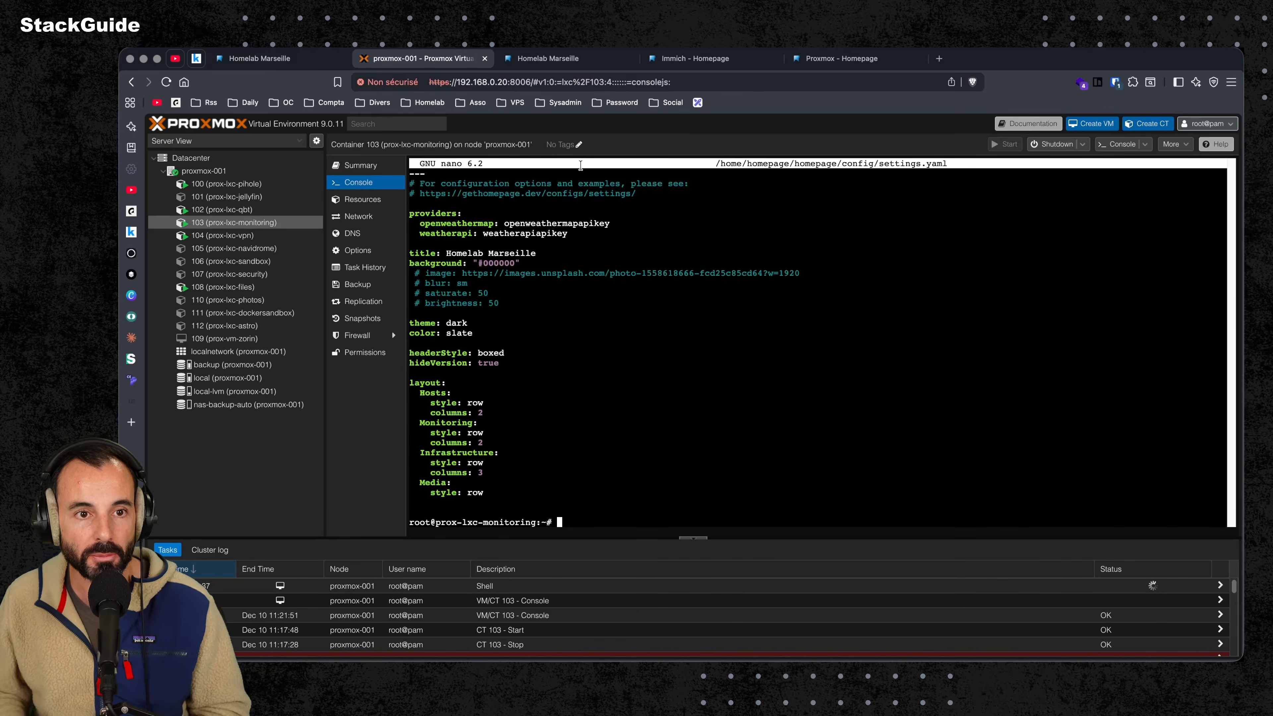
- Look through the Homelab dashboard from the Hosts group down to the Backup group and return to its header
click(268, 58)
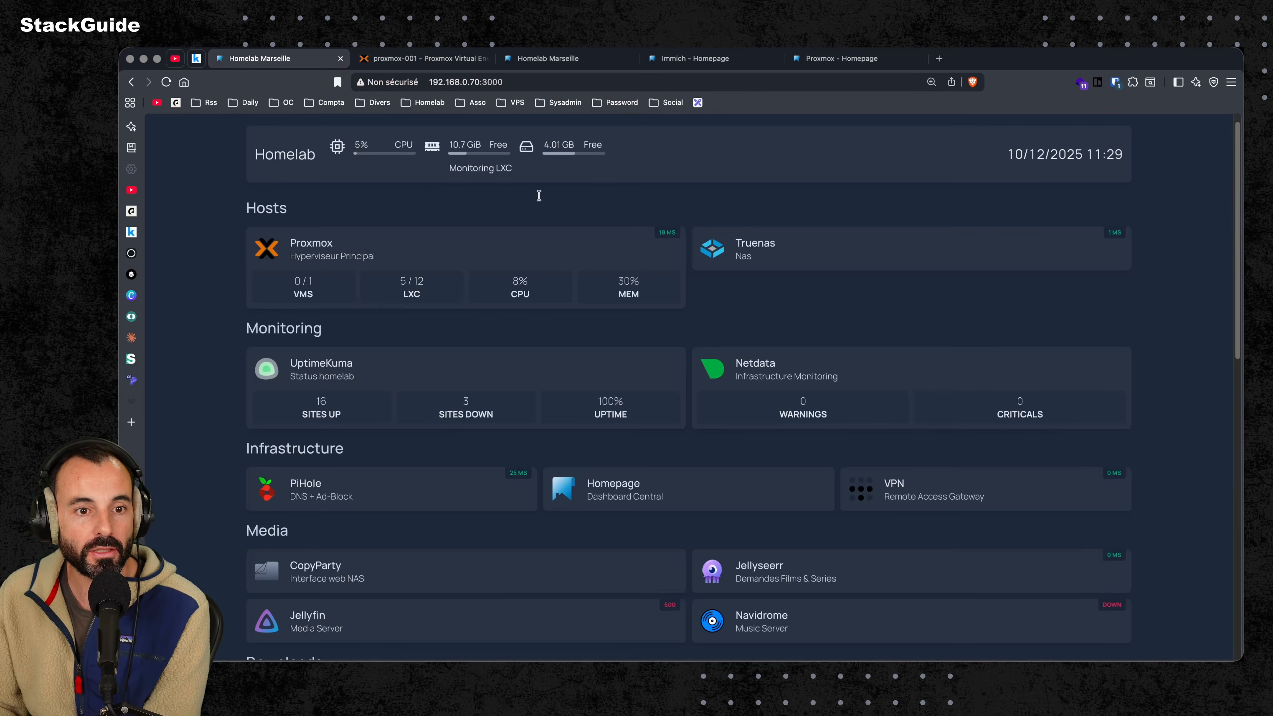
scroll(559, 396, down, 5)
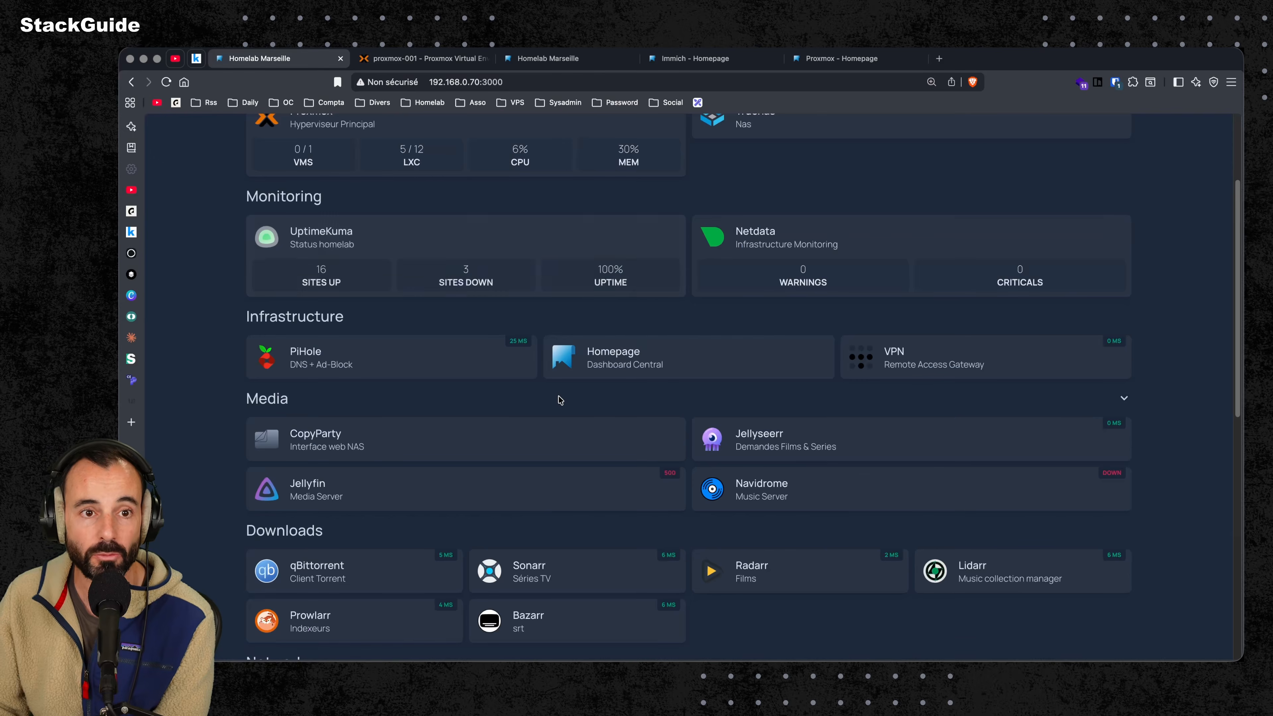
scroll(558, 395, down, 15)
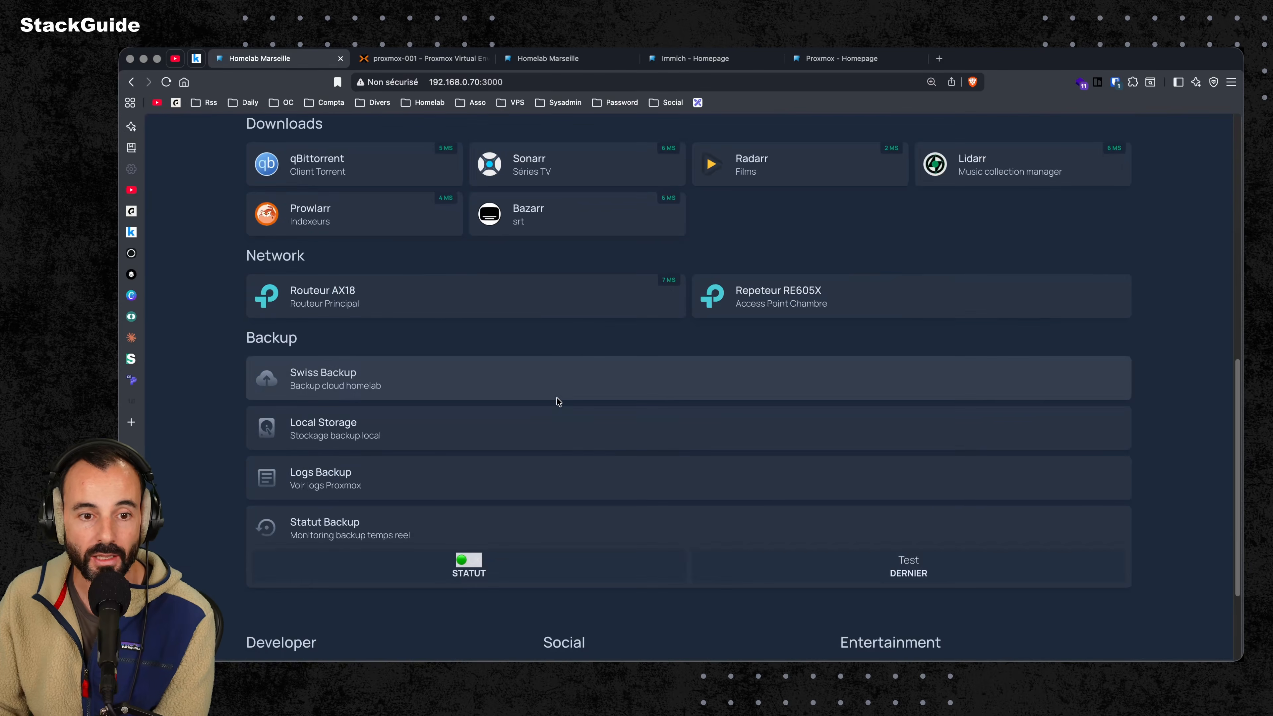
scroll(556, 401, up, 9)
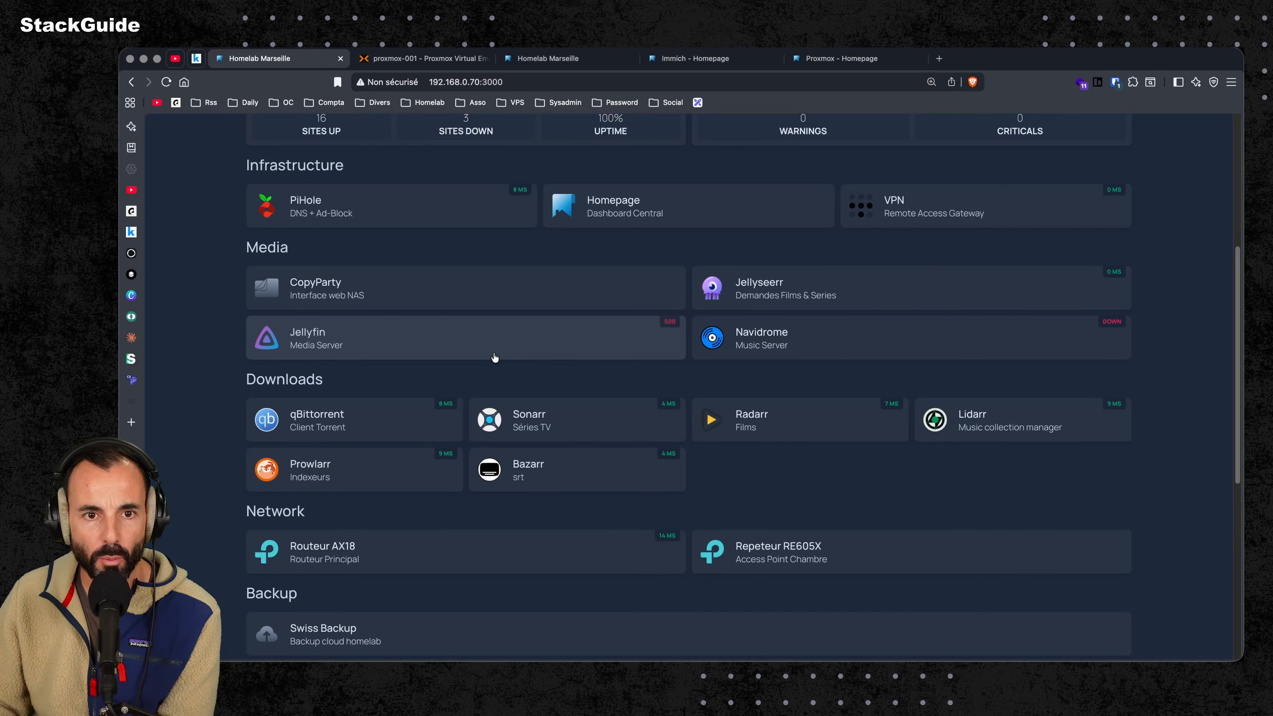
scroll(537, 424, up, 6)
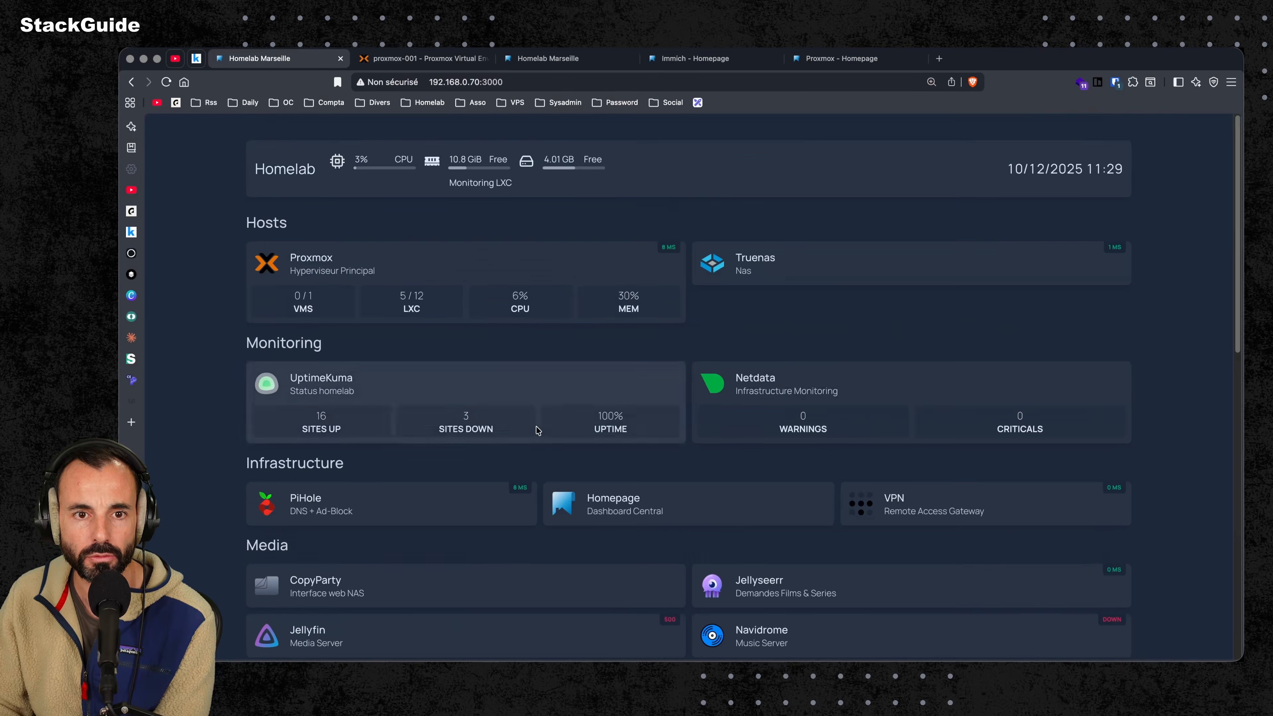
scroll(536, 430, down, 1)
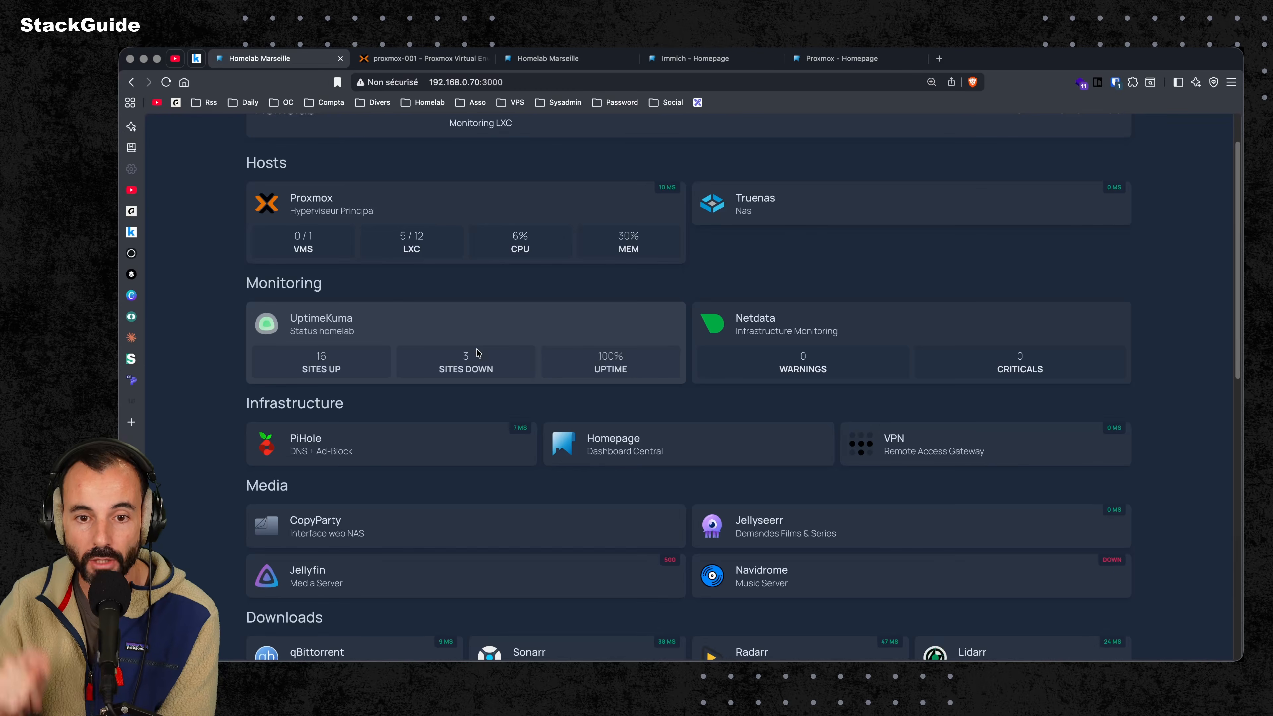
scroll(438, 327, up, 2)
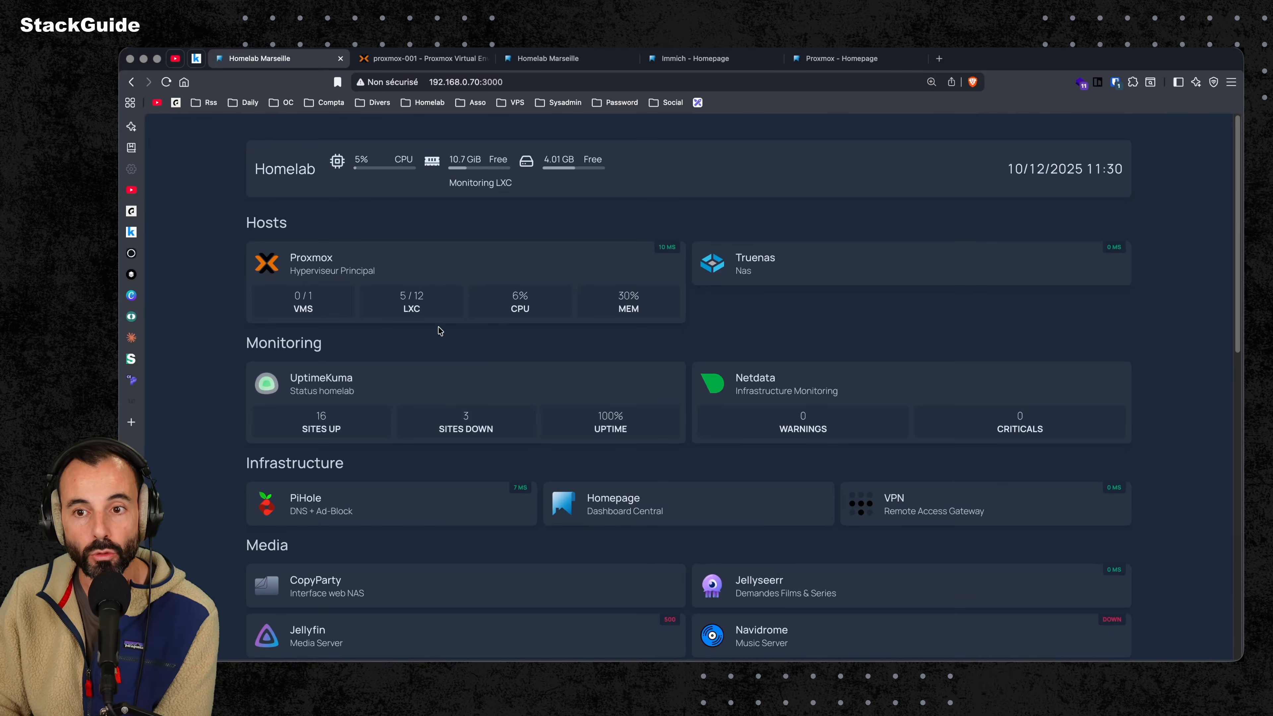
- Revisit the Proxmox configuration page, open the Service Widgets overview and find "meteo" in the widget list
click(832, 59)
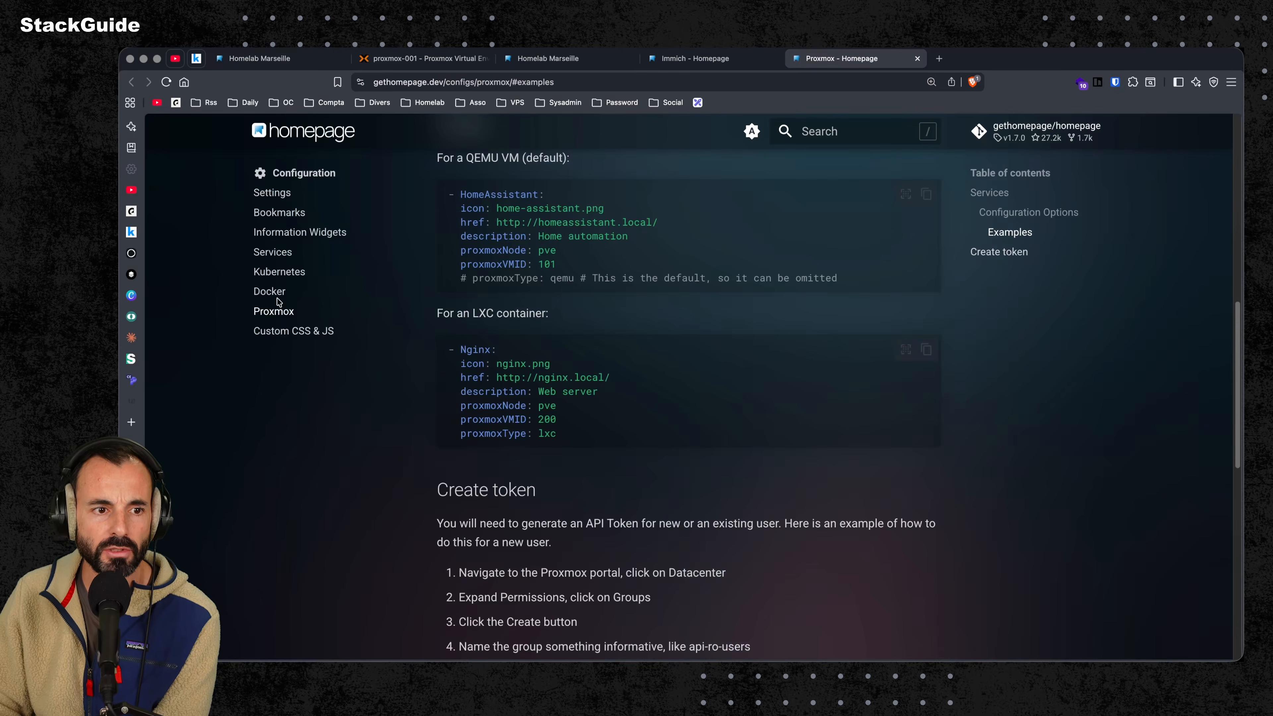
click(274, 310)
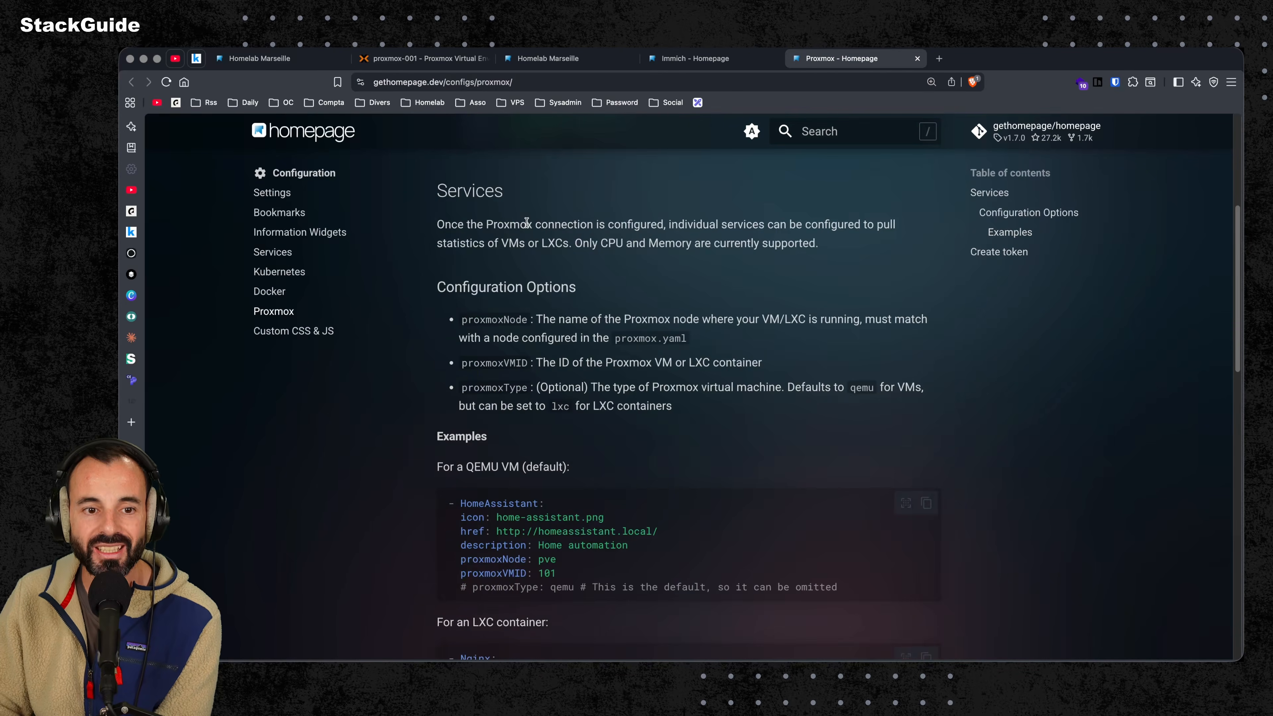
click(696, 58)
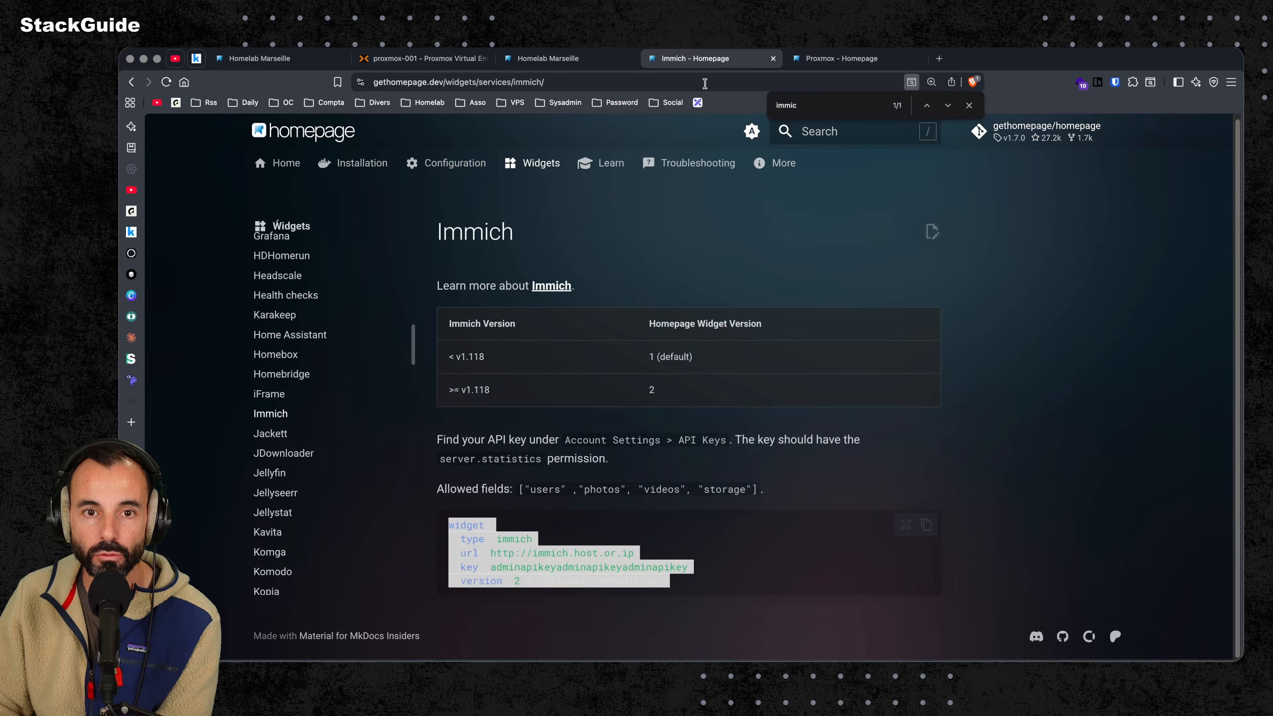
scroll(250, 393, up, 10)
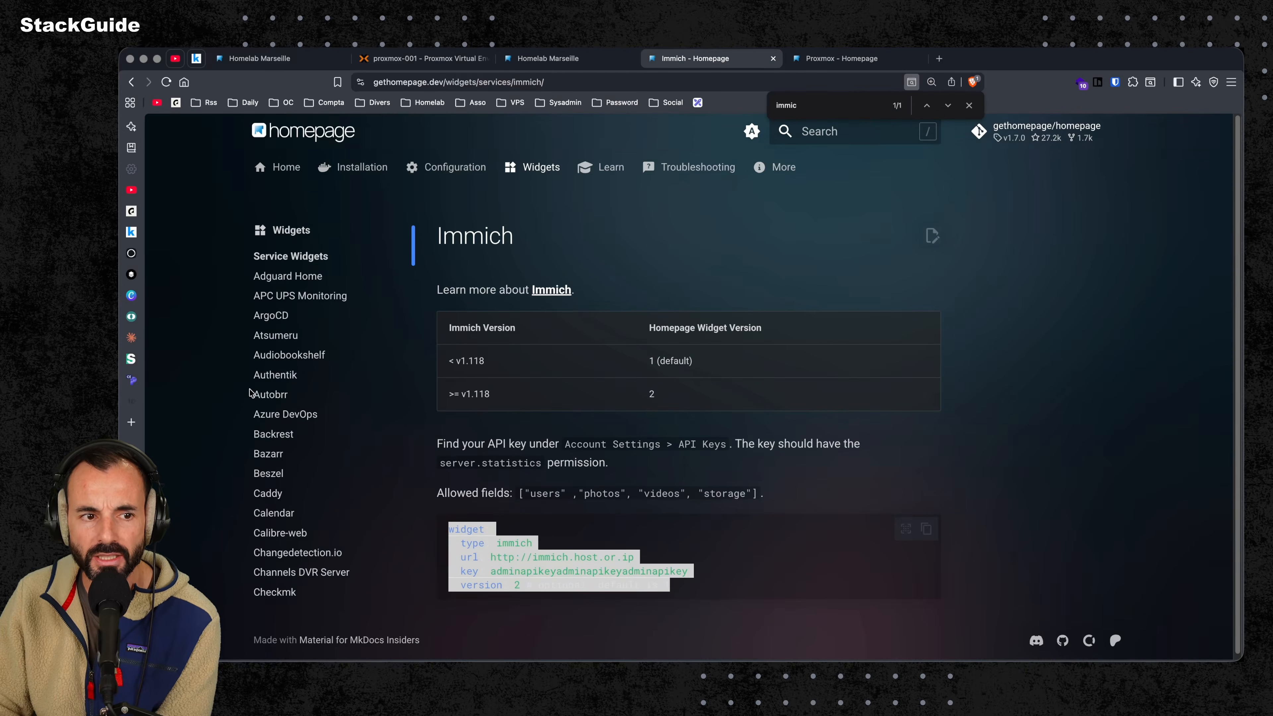
click(283, 261)
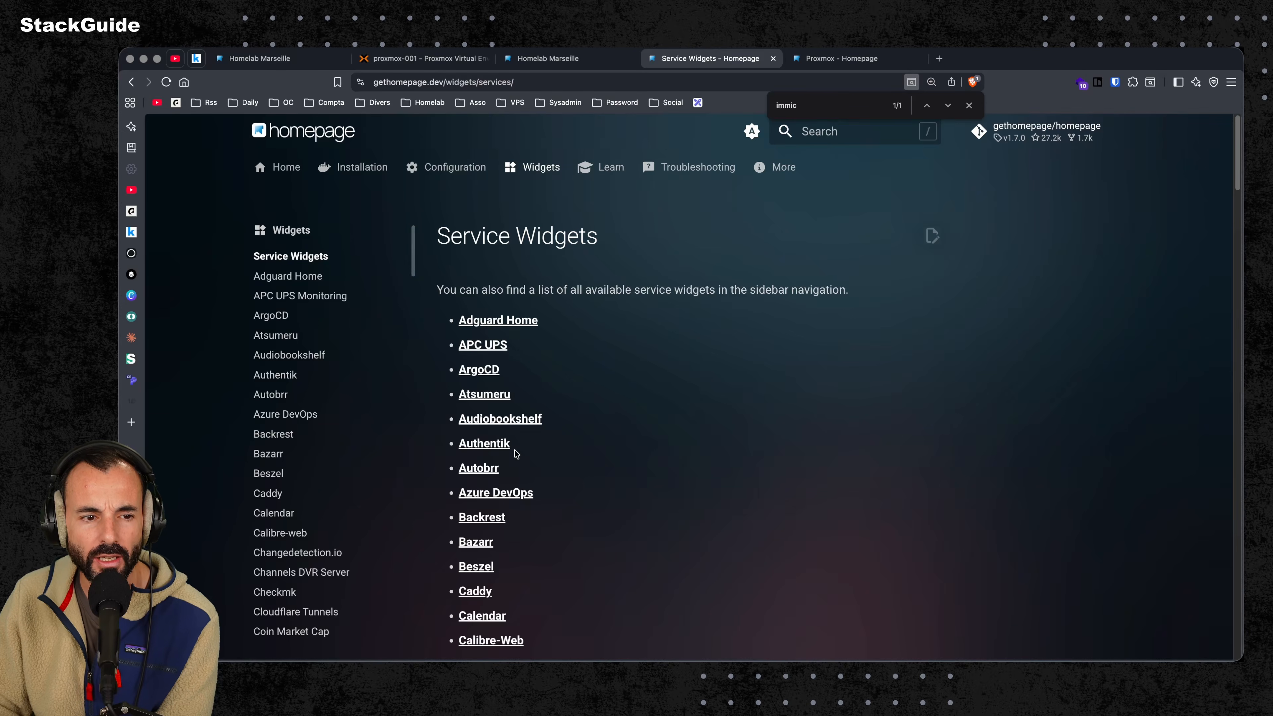
key(super+f)
text(meteo)
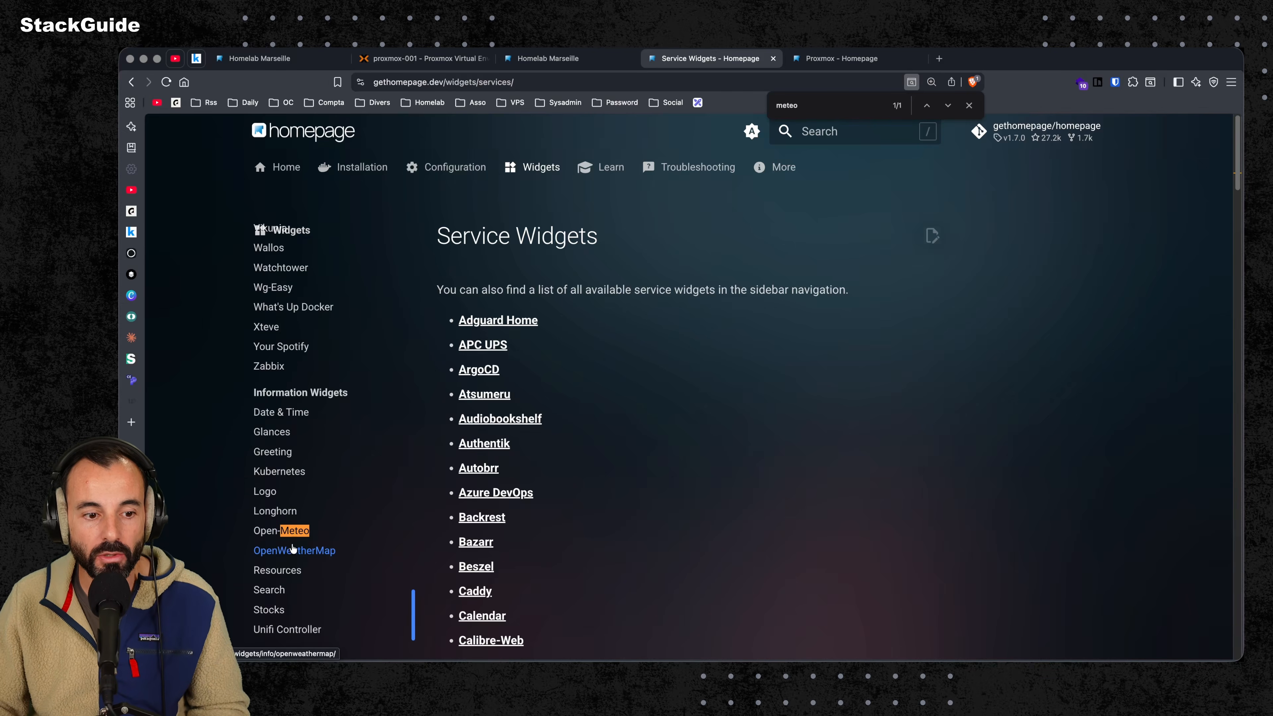
- Review the provider examples on the Search information widget page and return to the Homelab dashboard
click(279, 591)
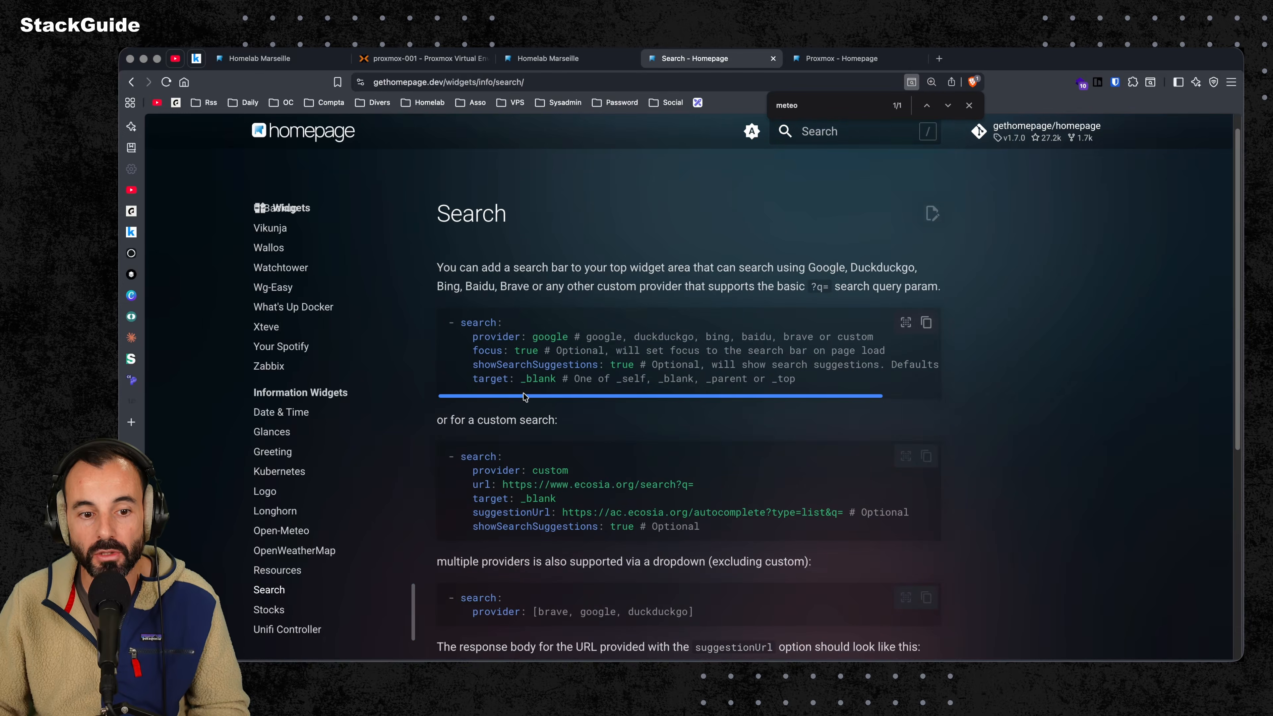
scroll(524, 401, down, 4)
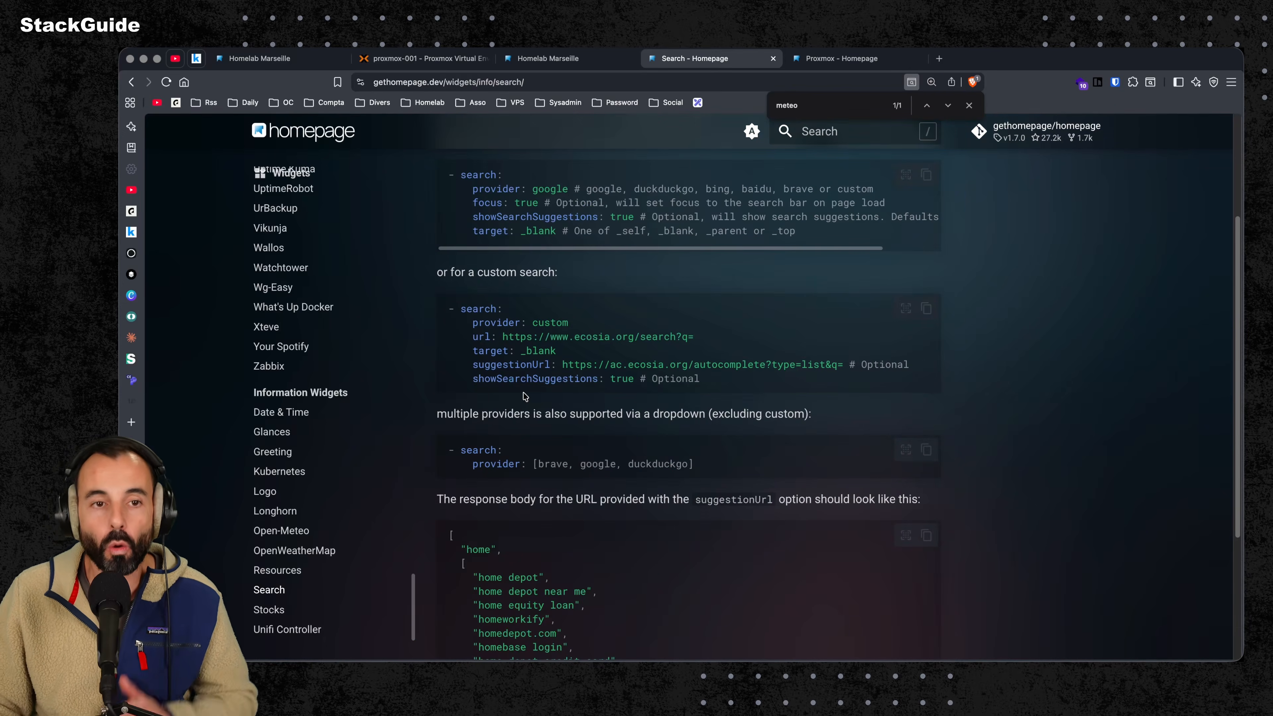
scroll(400, 428, up, 1)
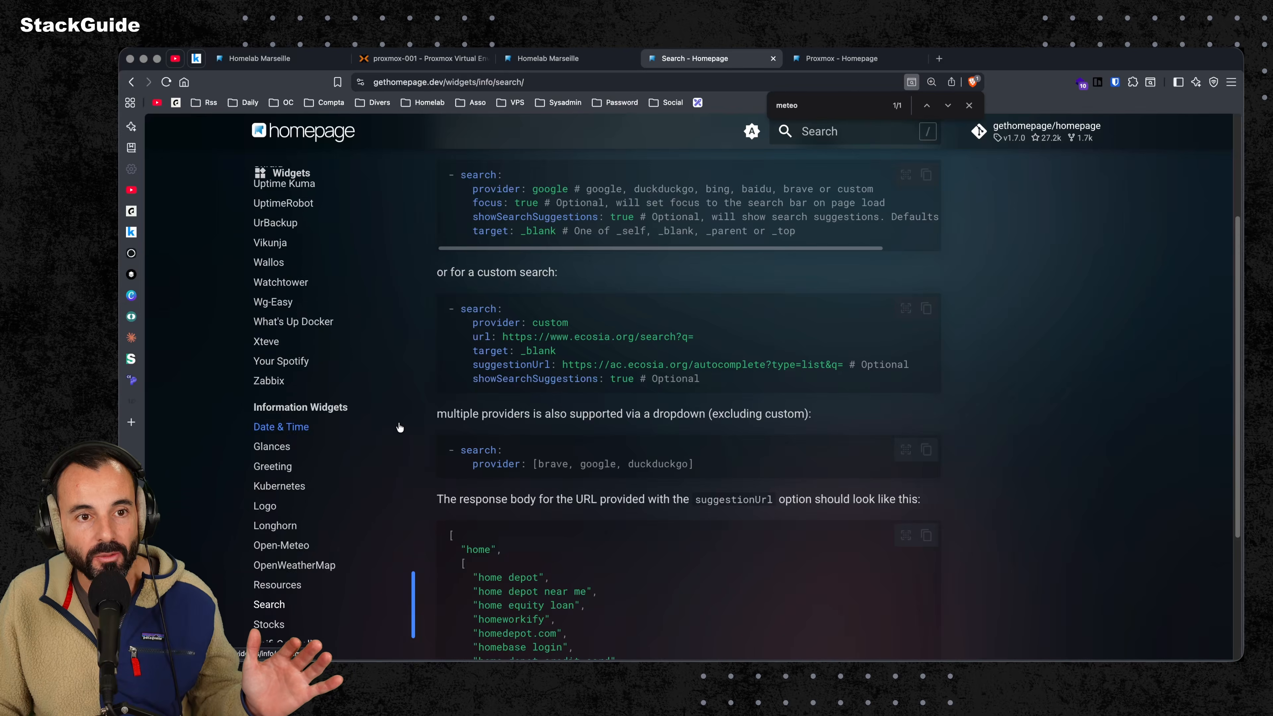
scroll(399, 428, up, 5)
click(421, 60)
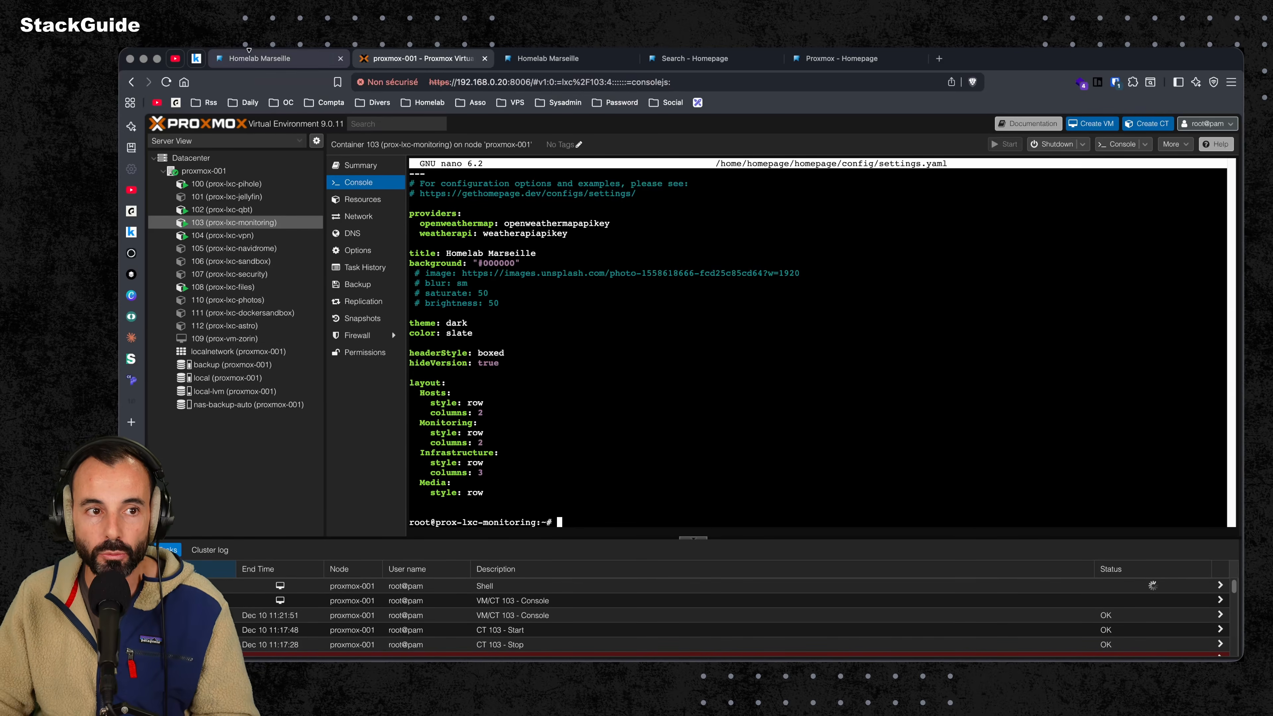
click(258, 58)
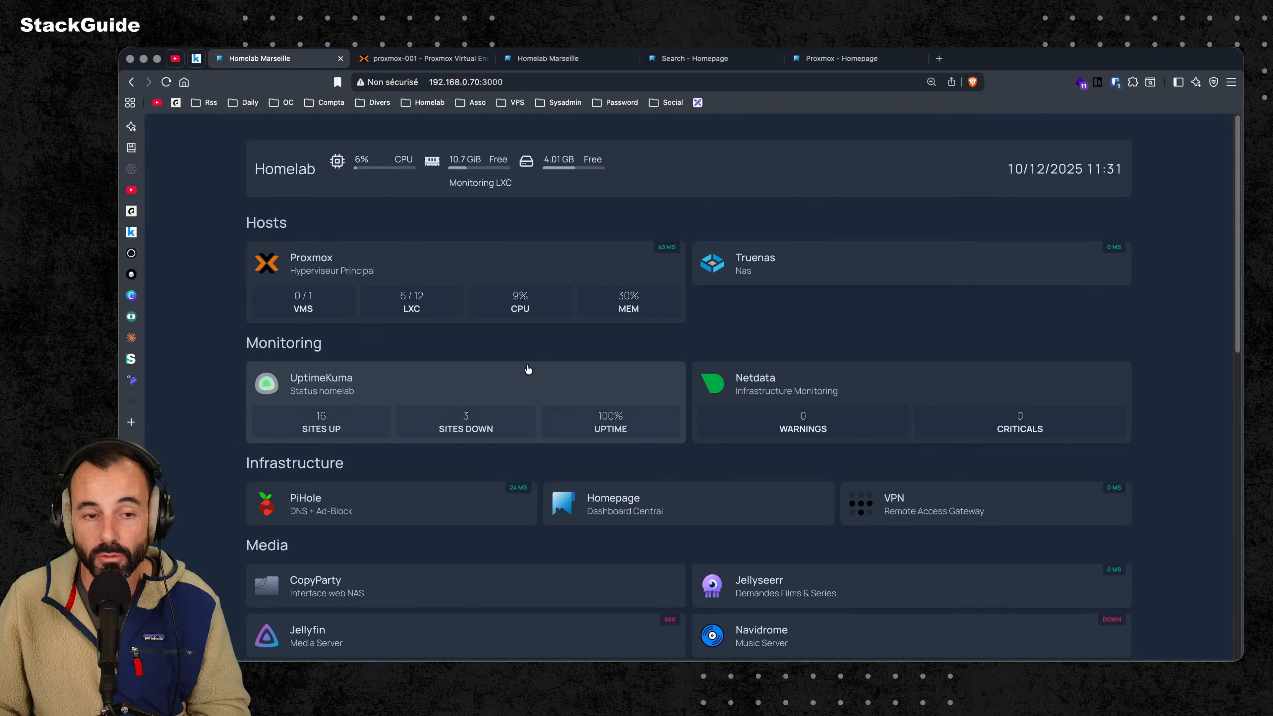